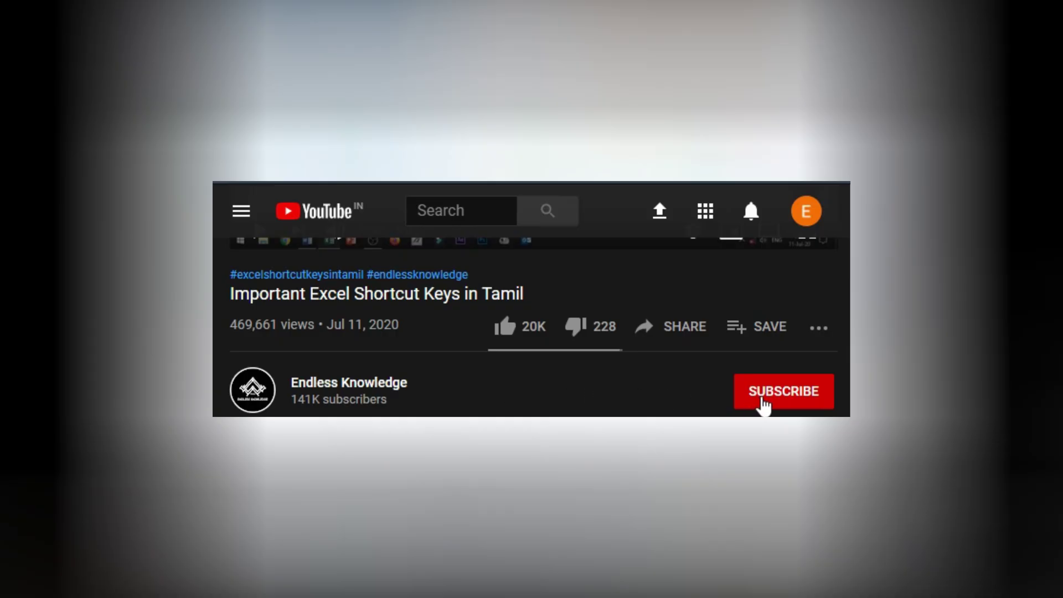
- Subscribe to the YouTube channel and set its notification bell to All
left_click(764, 403)
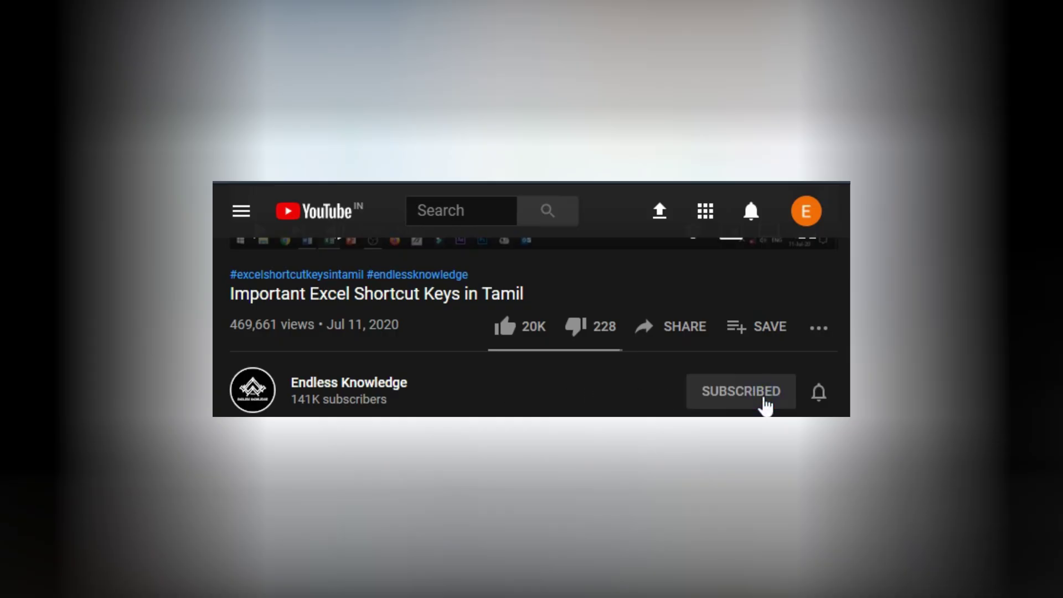
left_click(818, 399)
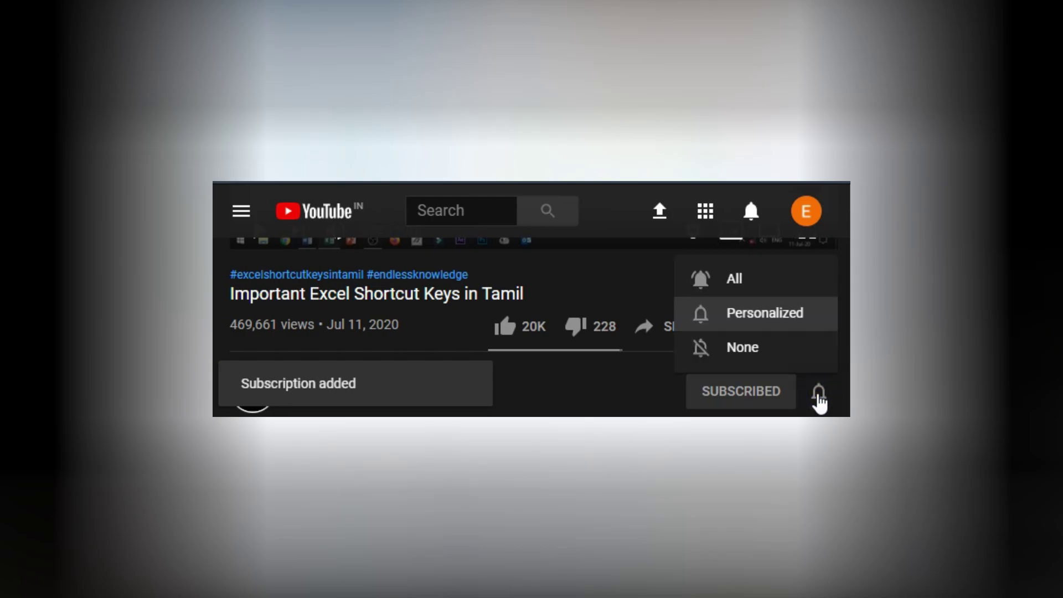
left_click(784, 281)
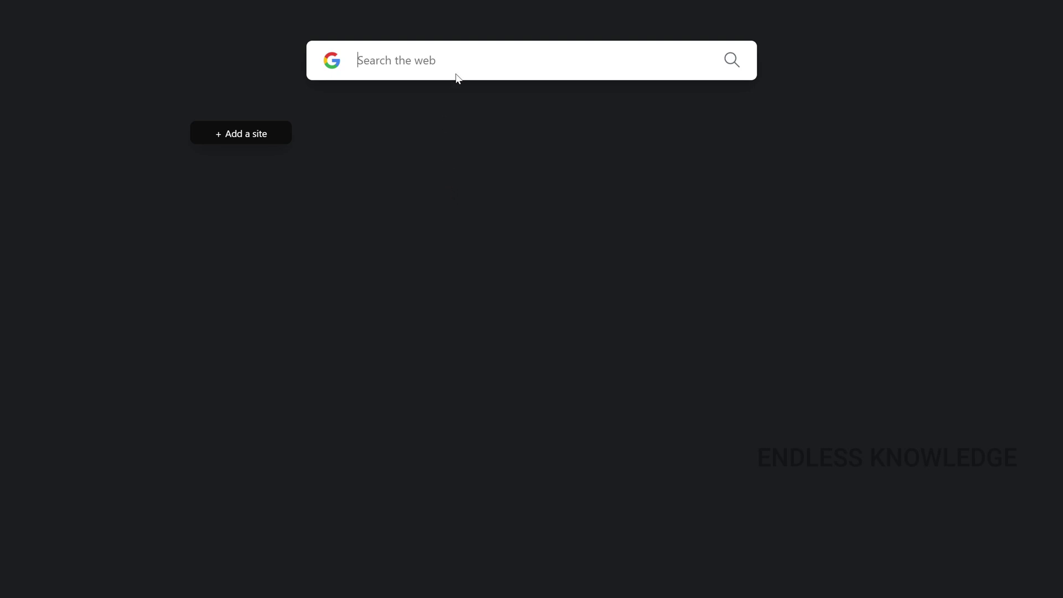
- Search Google for mobiletrans and start the Windows Try It Free download from the product page
type("mobiletrans")
key("Return")
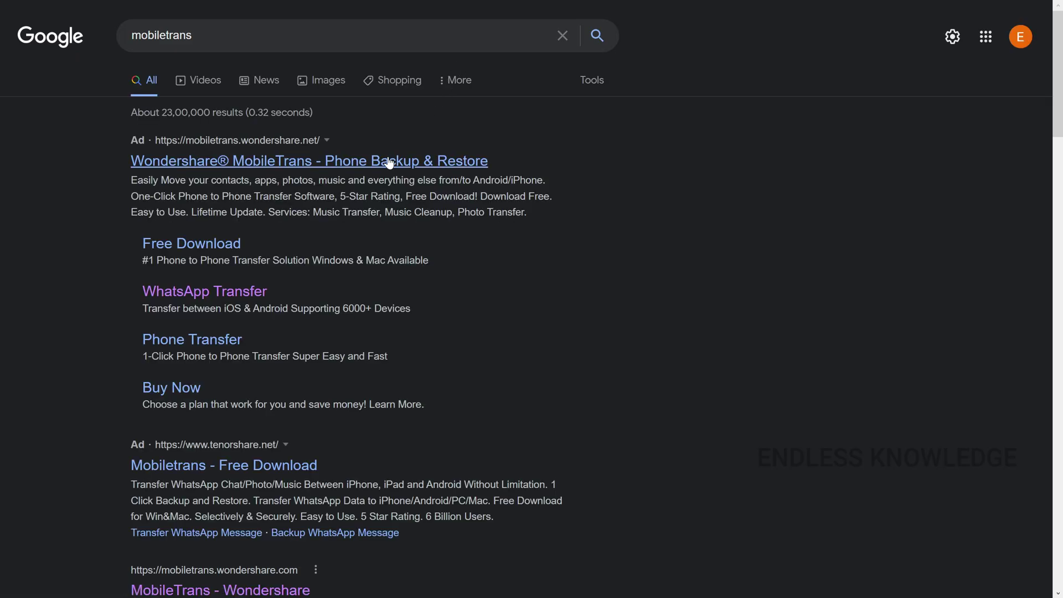
left_click(389, 162)
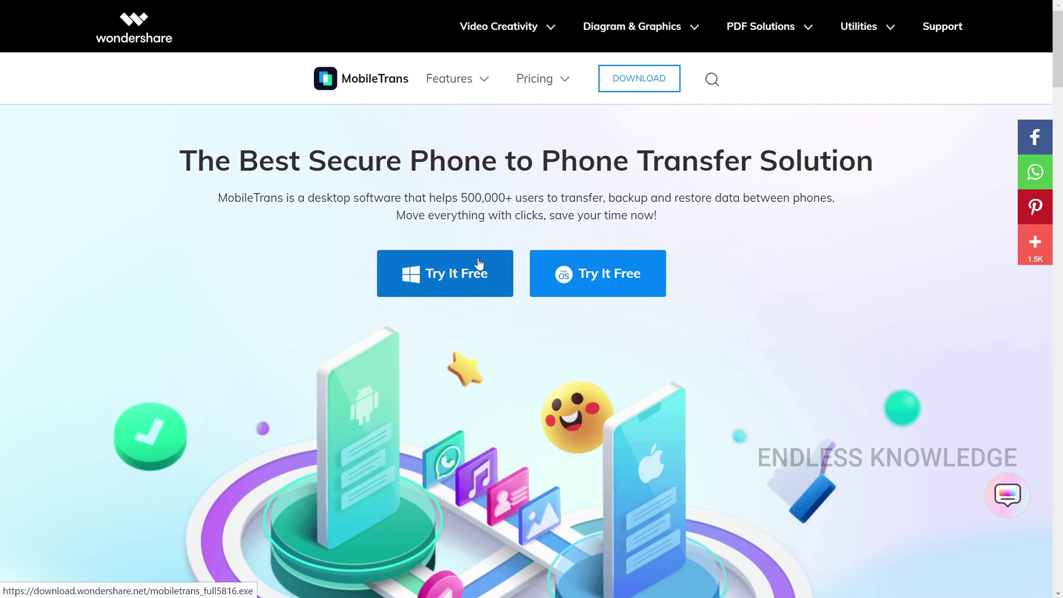
left_click(423, 274)
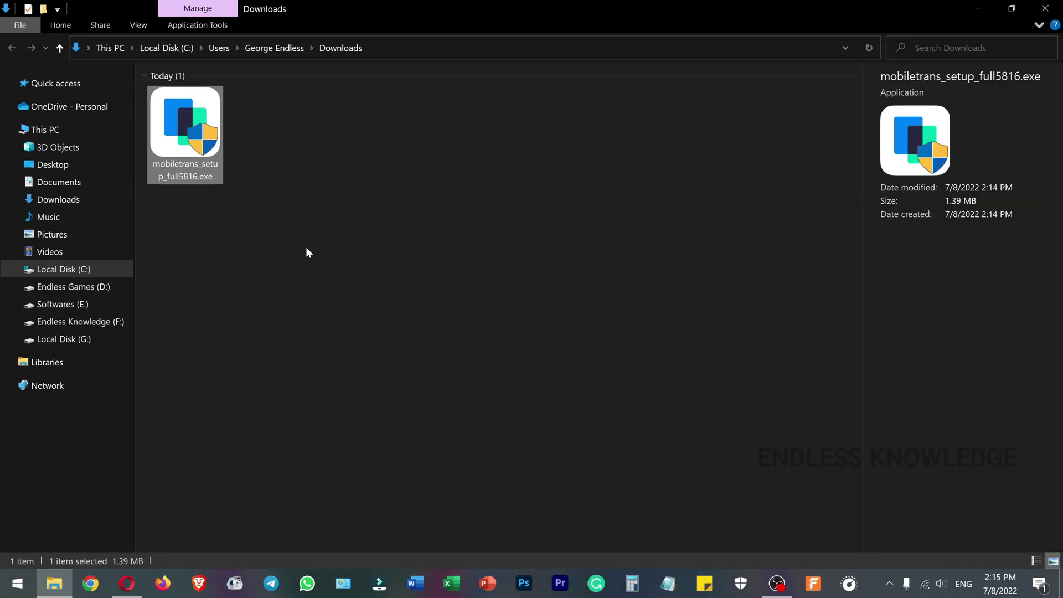
- Install mobiletrans_setup_full5816.exe as administrator and launch MobileTrans
right_click(189, 121)
left_click(265, 53)
left_click(535, 359)
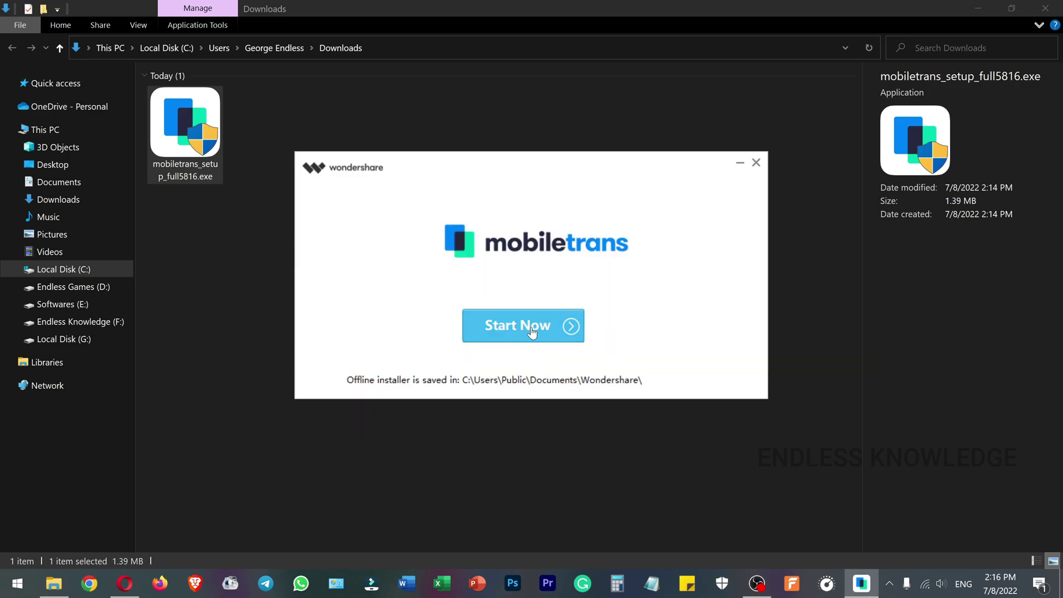
left_click(531, 331)
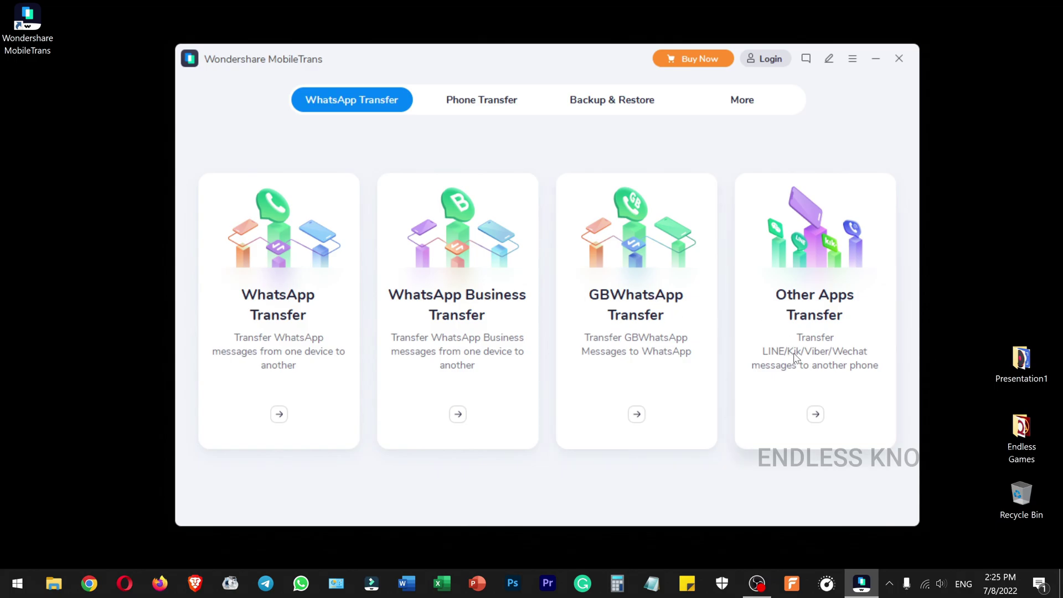
- Preview the Other Apps Transfer options, then switch to the Phone Transfer tab
left_click(814, 417)
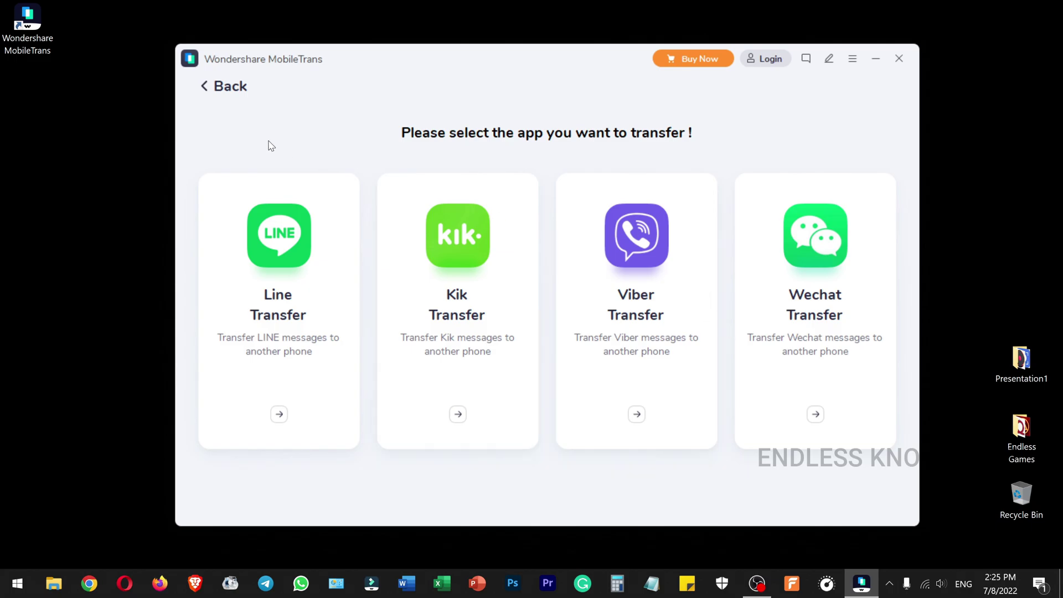
left_click(226, 91)
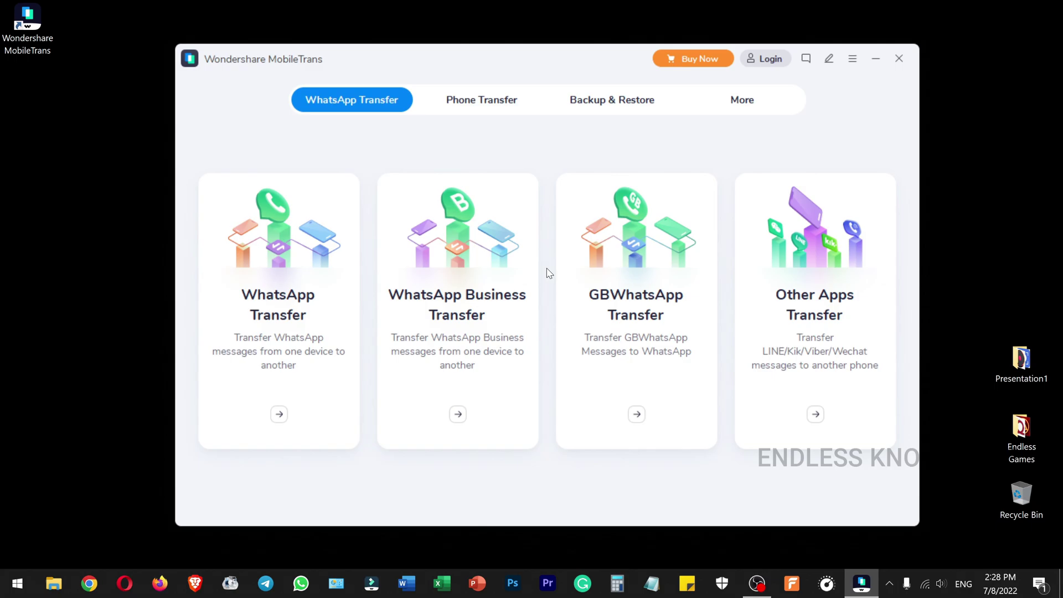
left_click(498, 110)
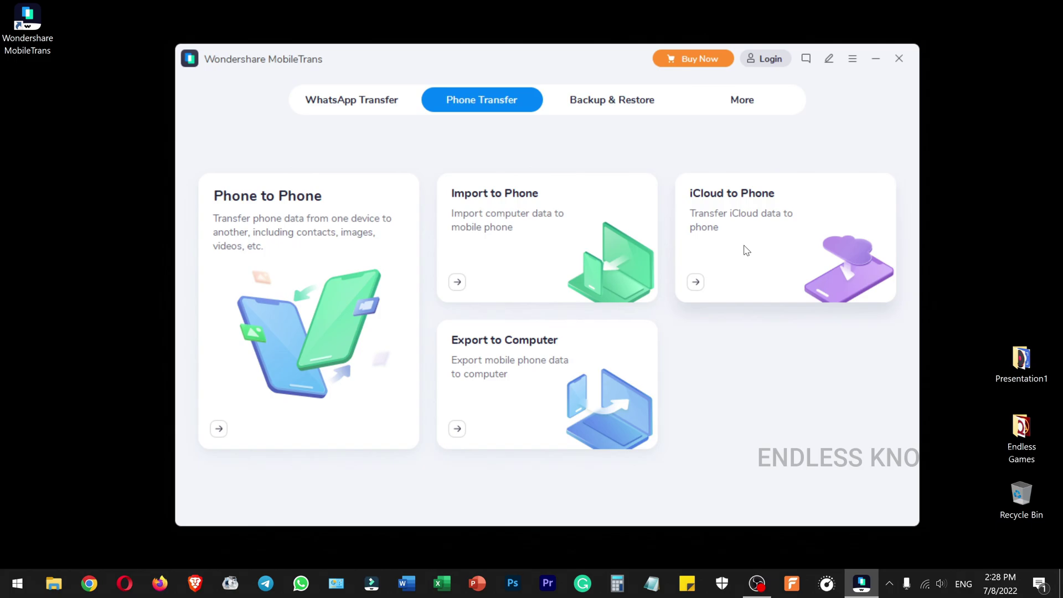
- Switch to the Backup & Restore tab and preview App Backup before returning to its overview
left_click(624, 107)
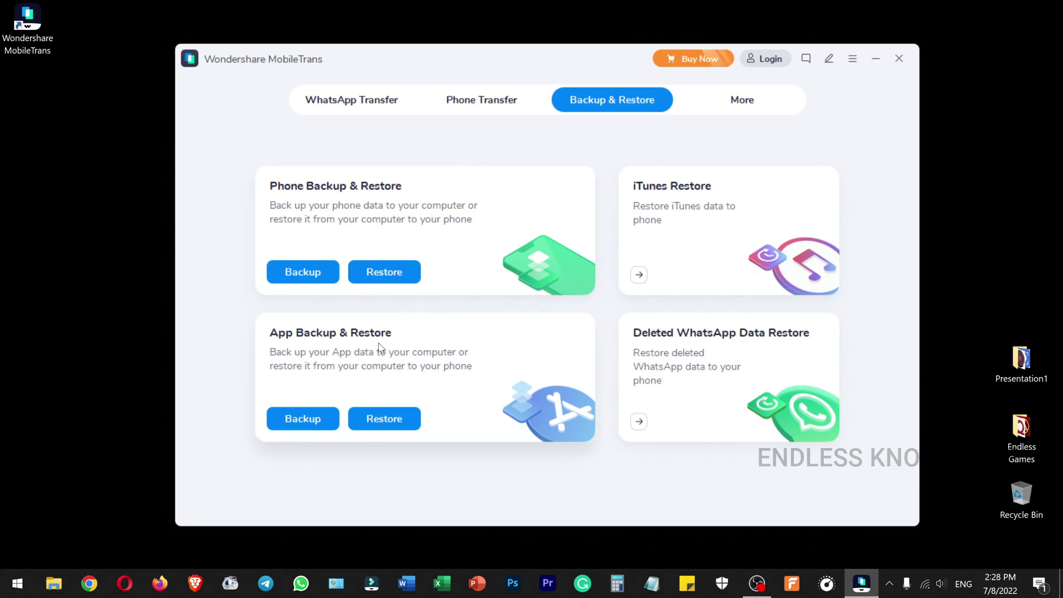
left_click(307, 418)
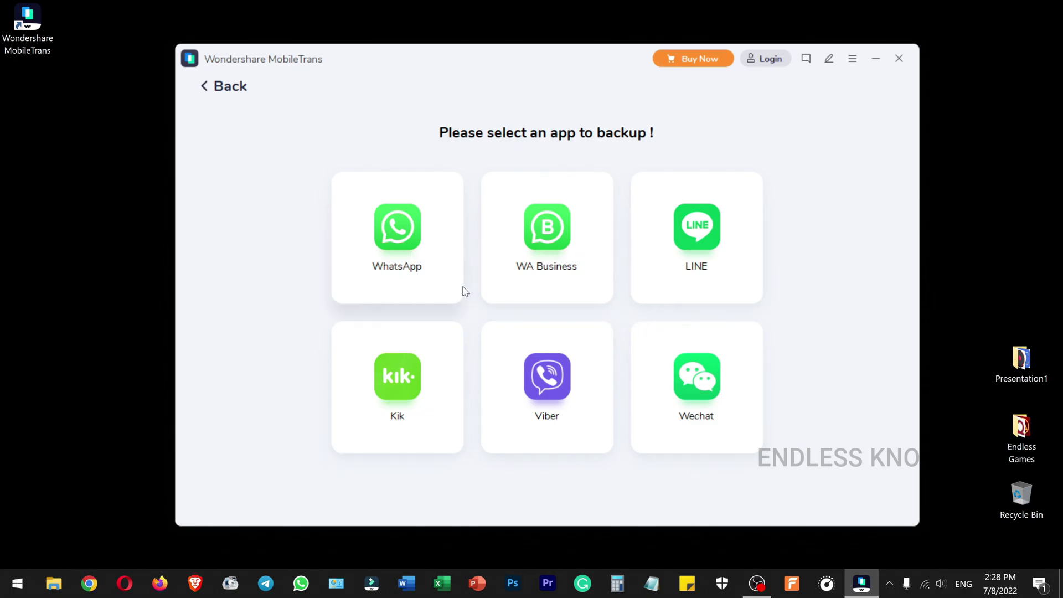
left_click(232, 90)
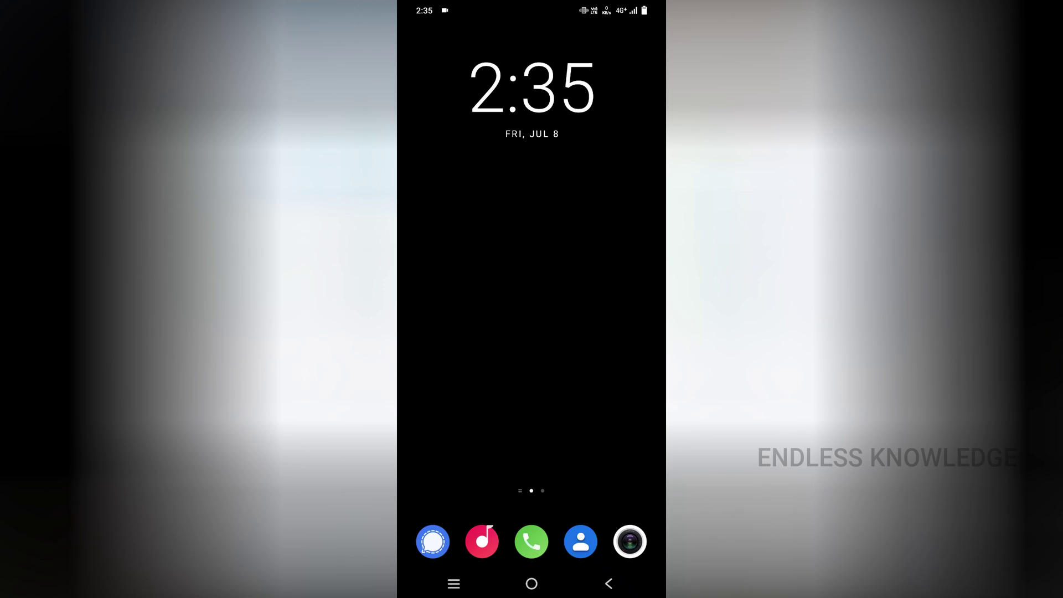
- On the phone, find Build number via a settings search for 'build' and tap it to confirm developer mode
left_click_drag(618, 2, 619, 3)
left_click_drag(618, 2, 541, 415)
left_click(605, 375)
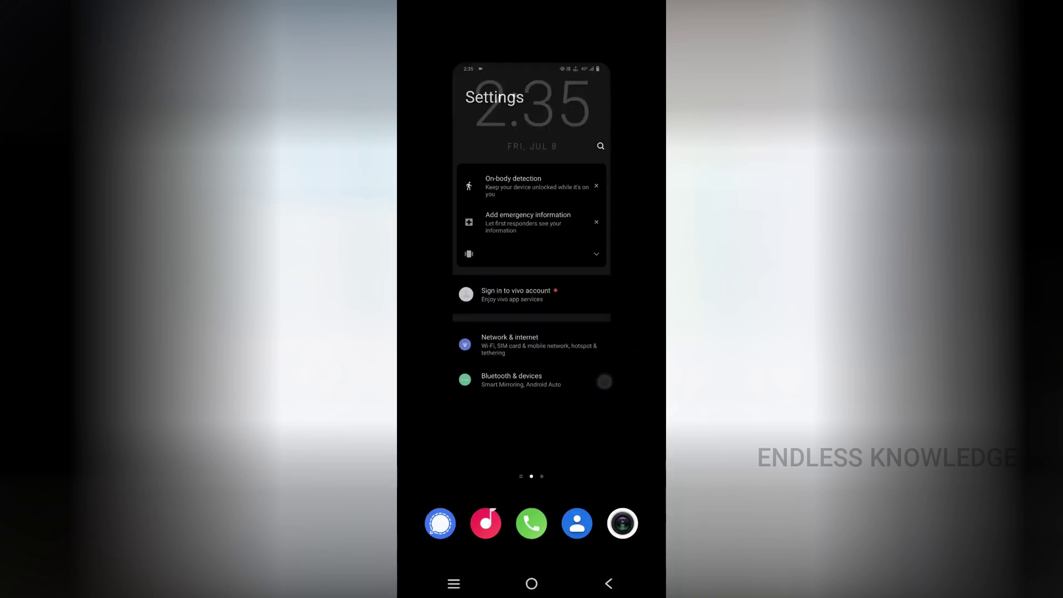
left_click(645, 143)
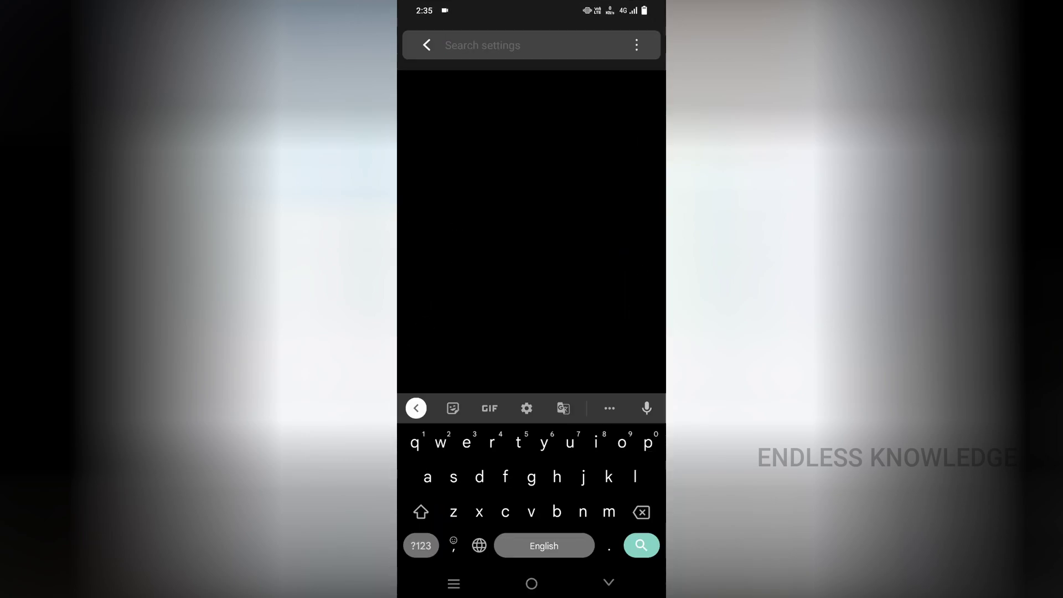
type("build")
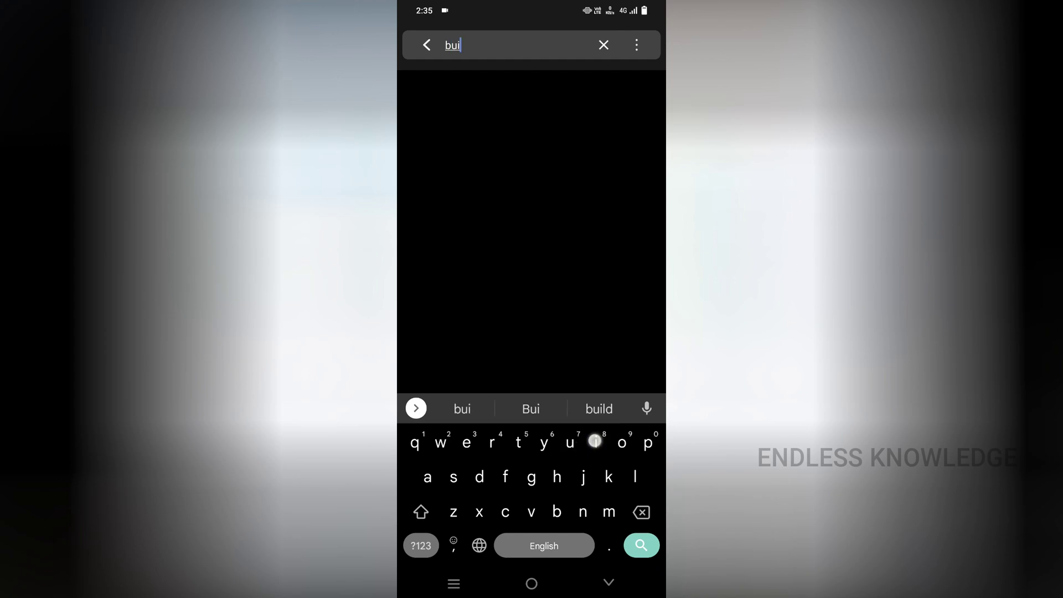
left_click(641, 545)
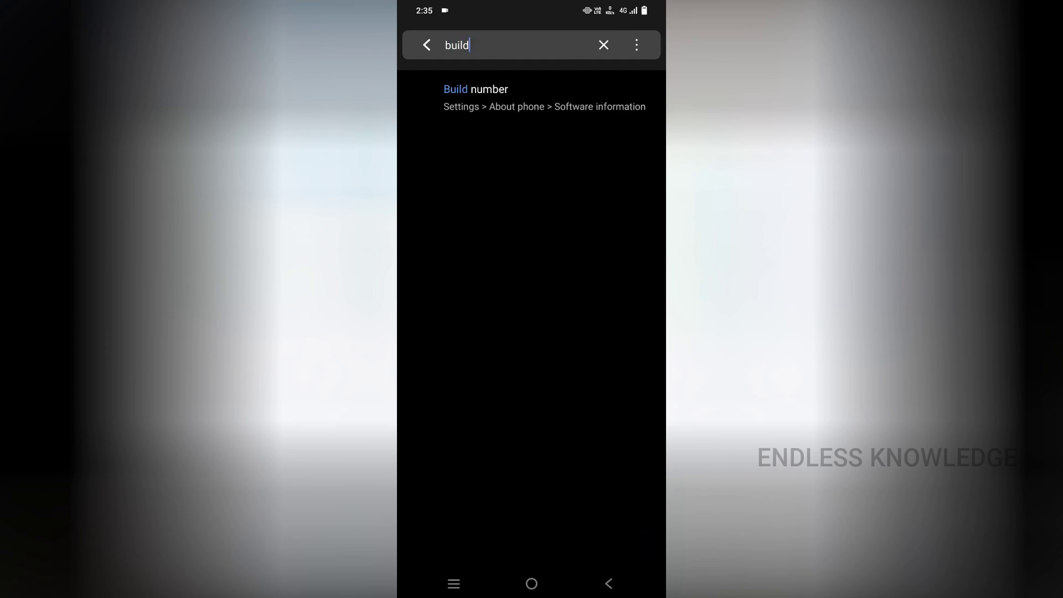
left_click(488, 97)
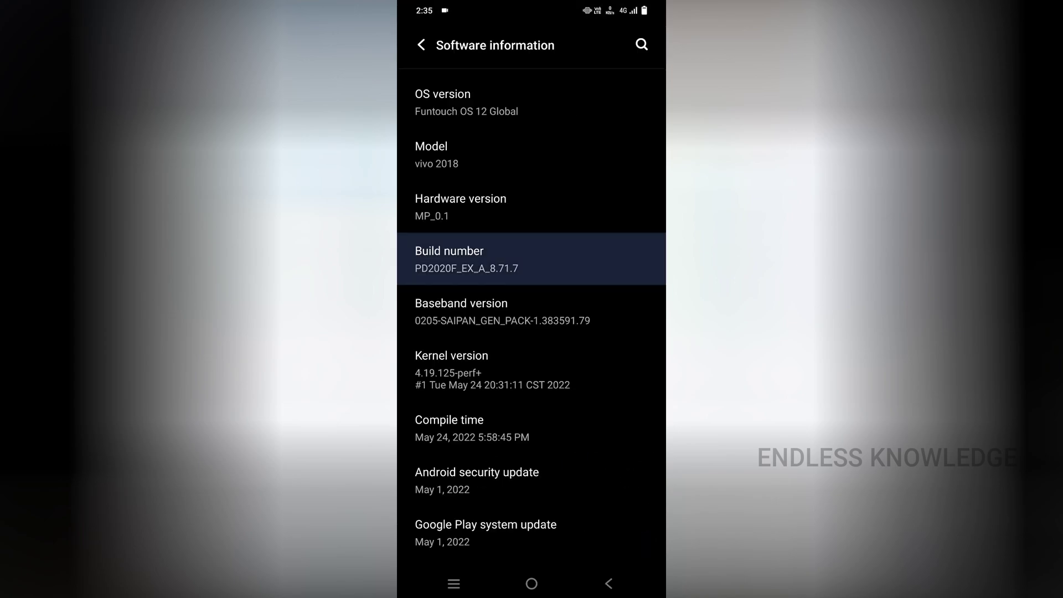
left_click(565, 261)
- Search settings for 'usb debu' and check USB debugging is switched on in Developer options
left_click(648, 42)
type("u")
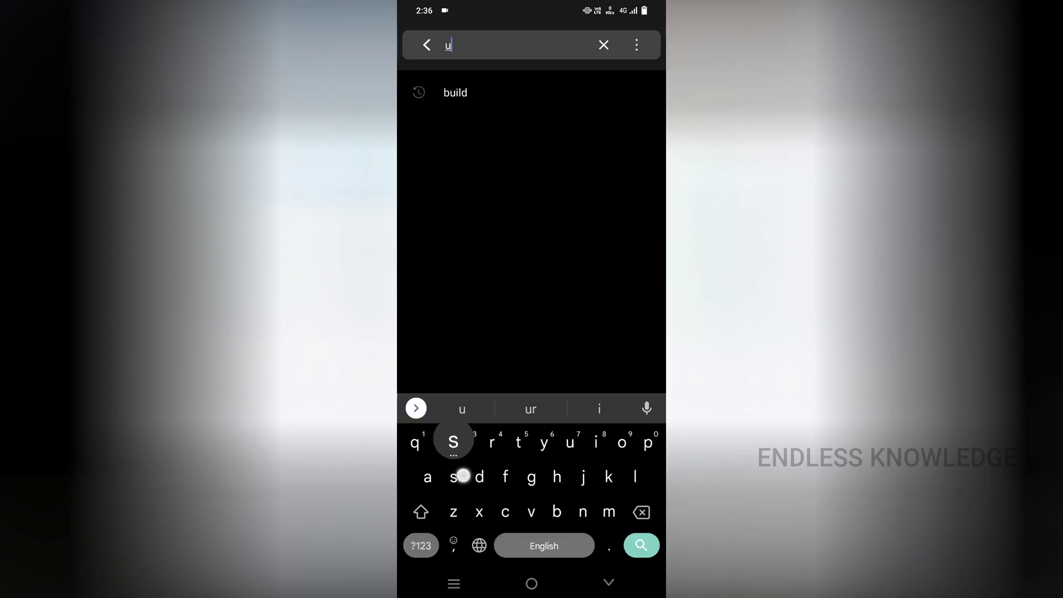
type("sb")
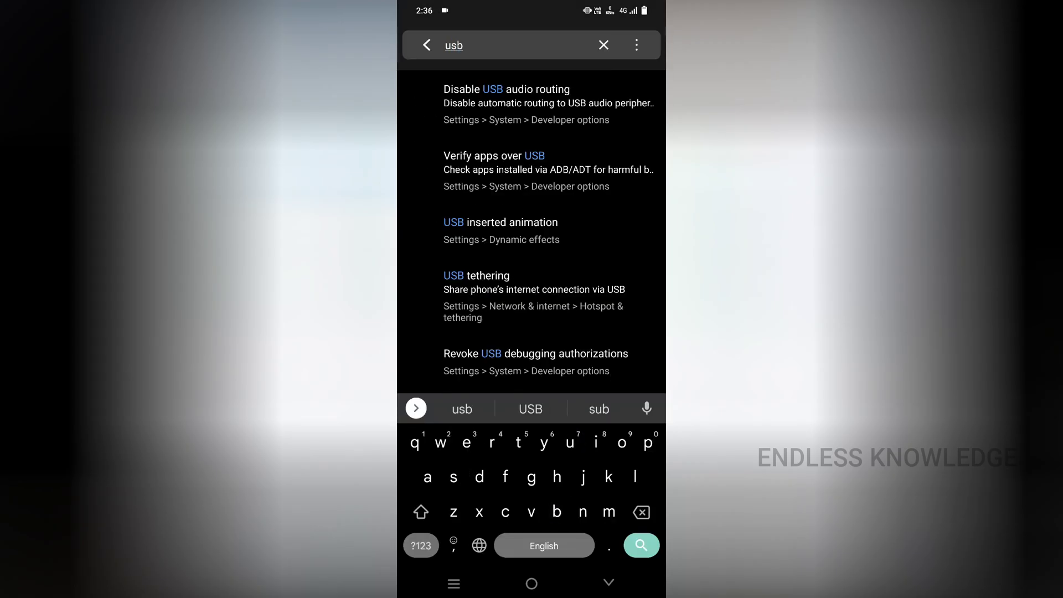
type(" debu")
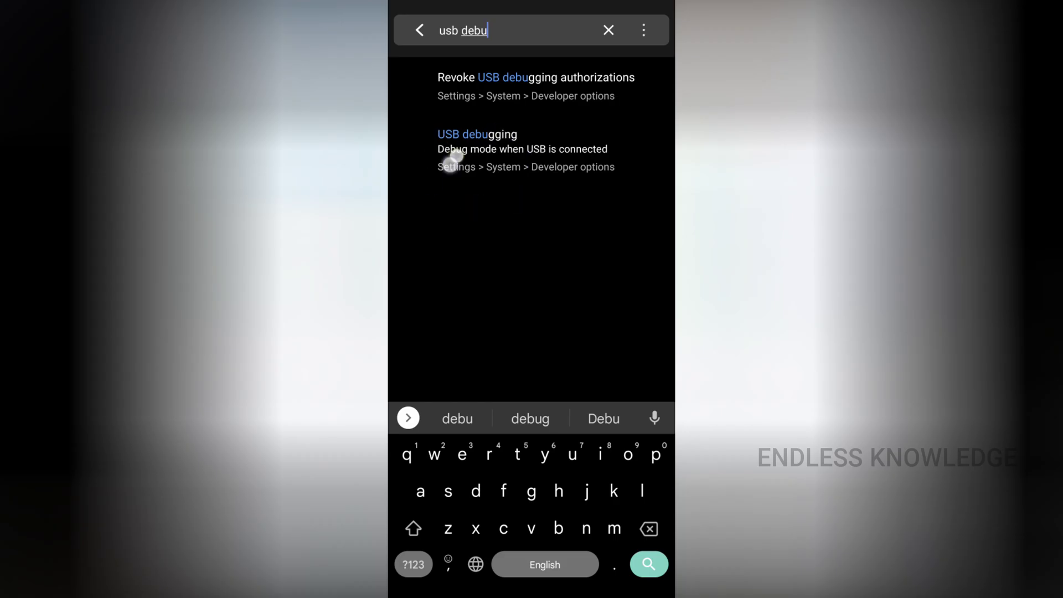
left_click(563, 153)
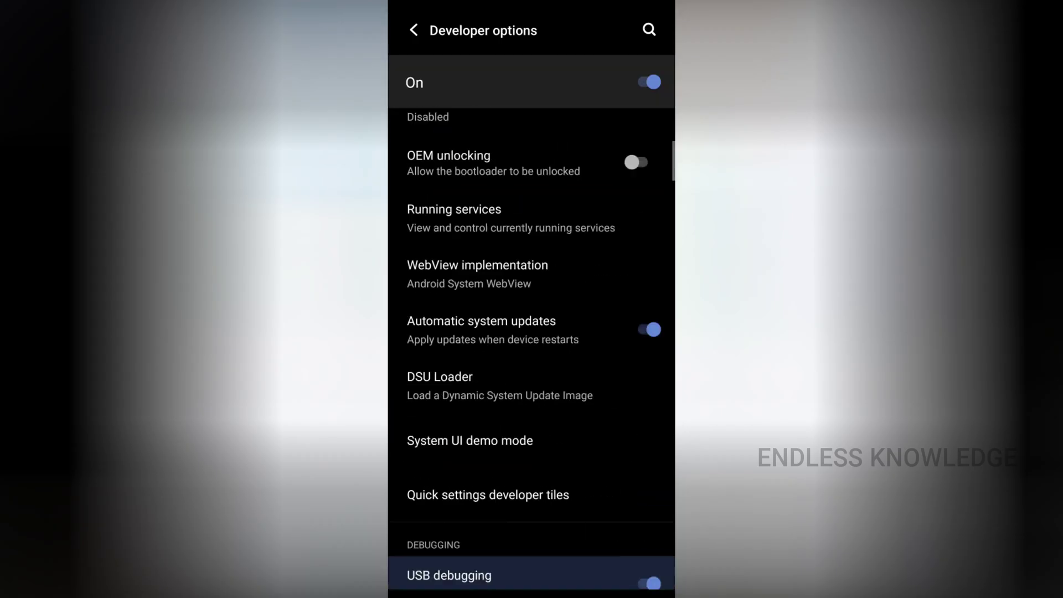
left_click_drag(593, 554, 593, 349)
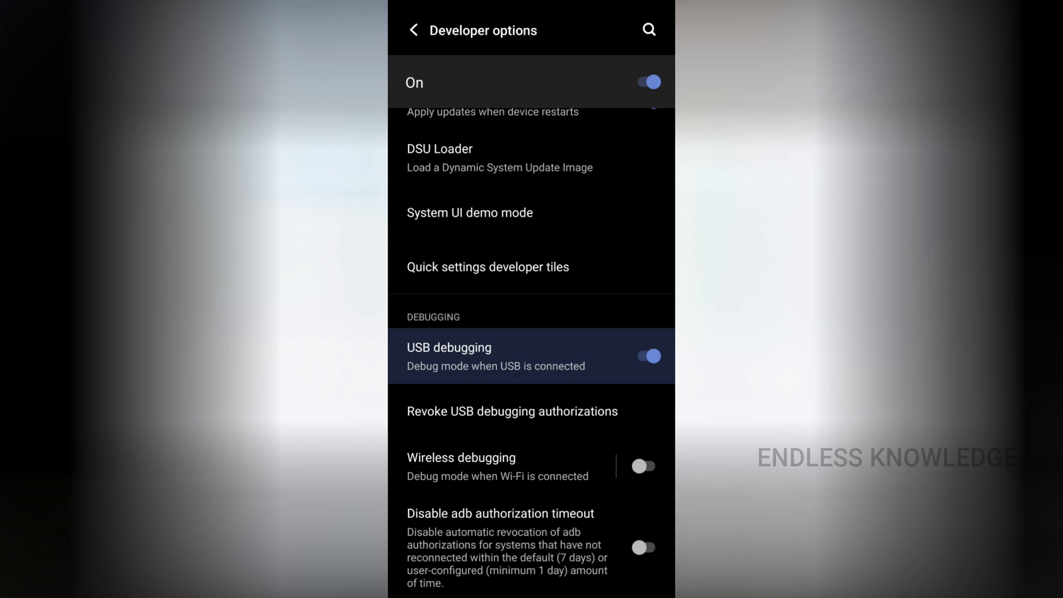
left_click(651, 212)
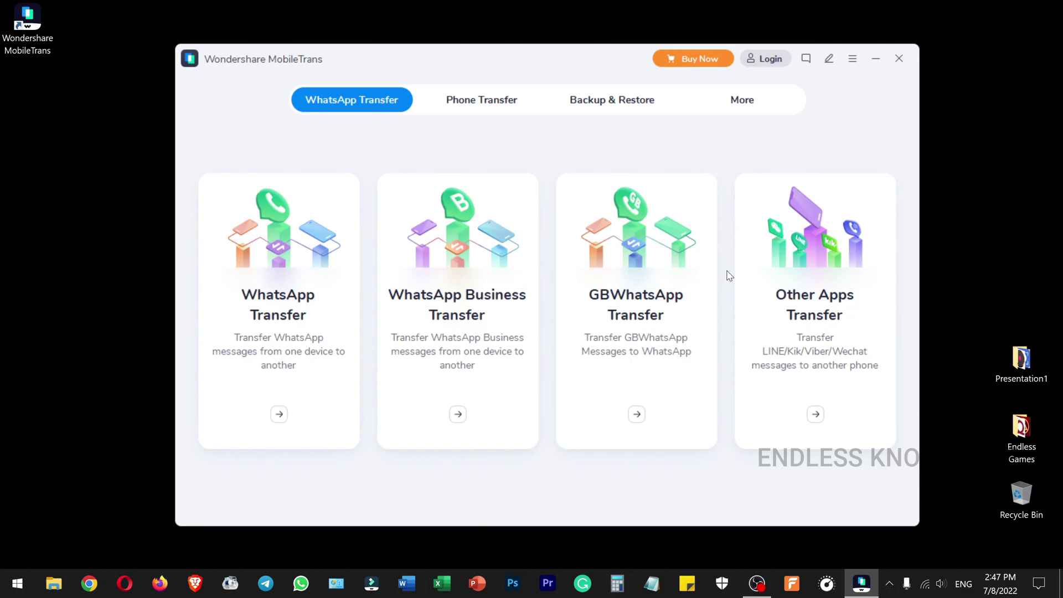
- Start an App Backup from Backup & Restore and choose WhatsApp as the app
left_click(615, 108)
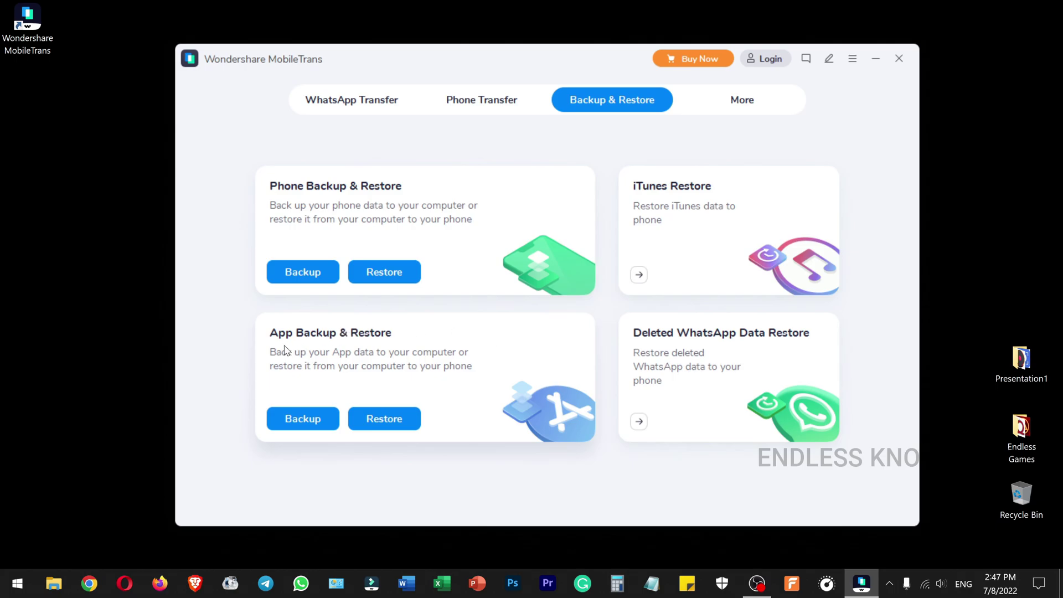
left_click(292, 422)
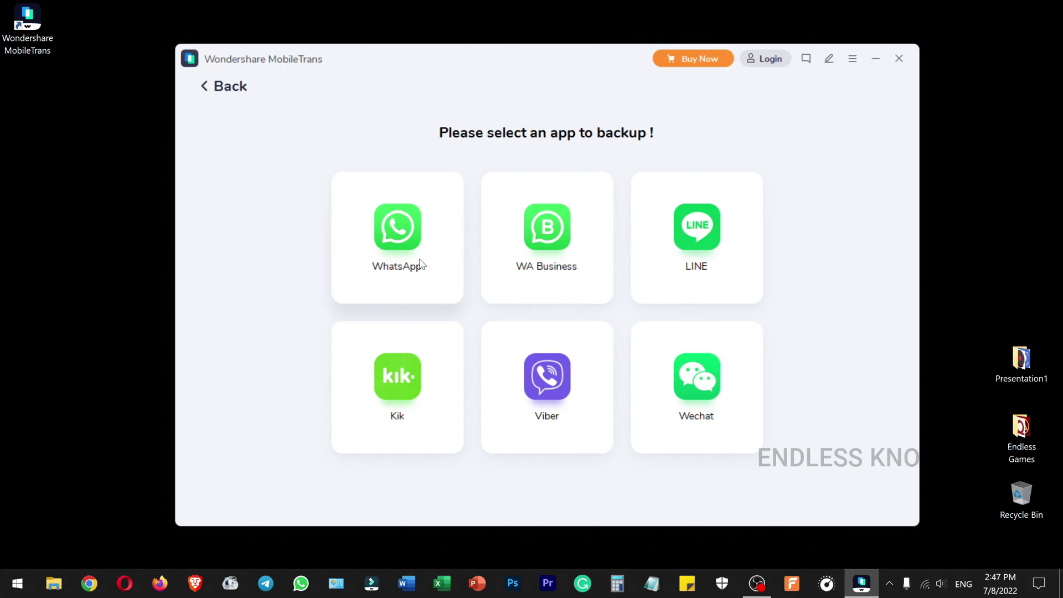
left_click(397, 242)
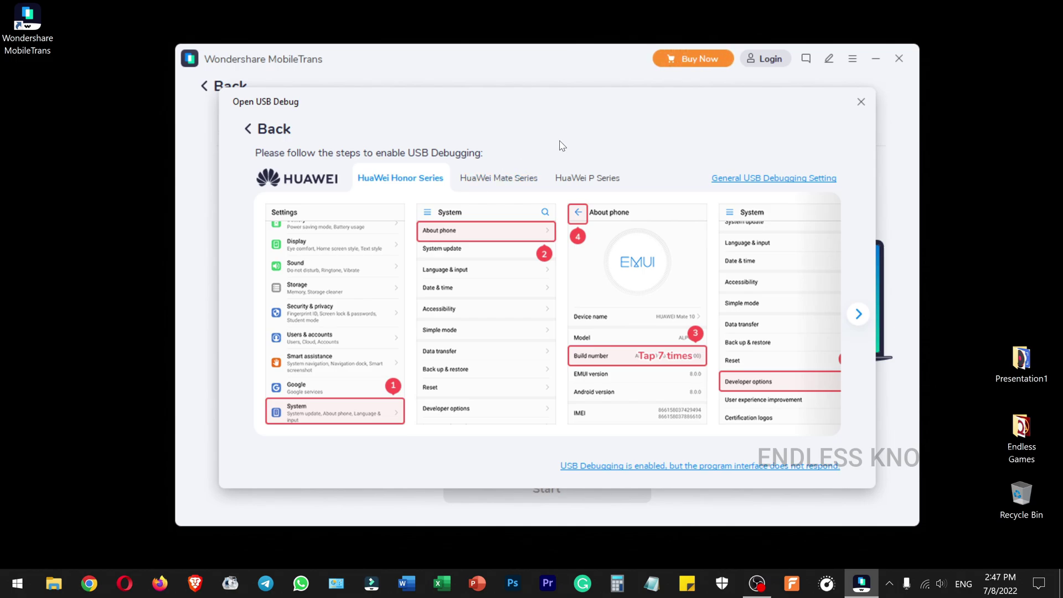
- Dismiss the Open USB Debug guide and select realme Narzo 10A as the source phone
left_click(861, 101)
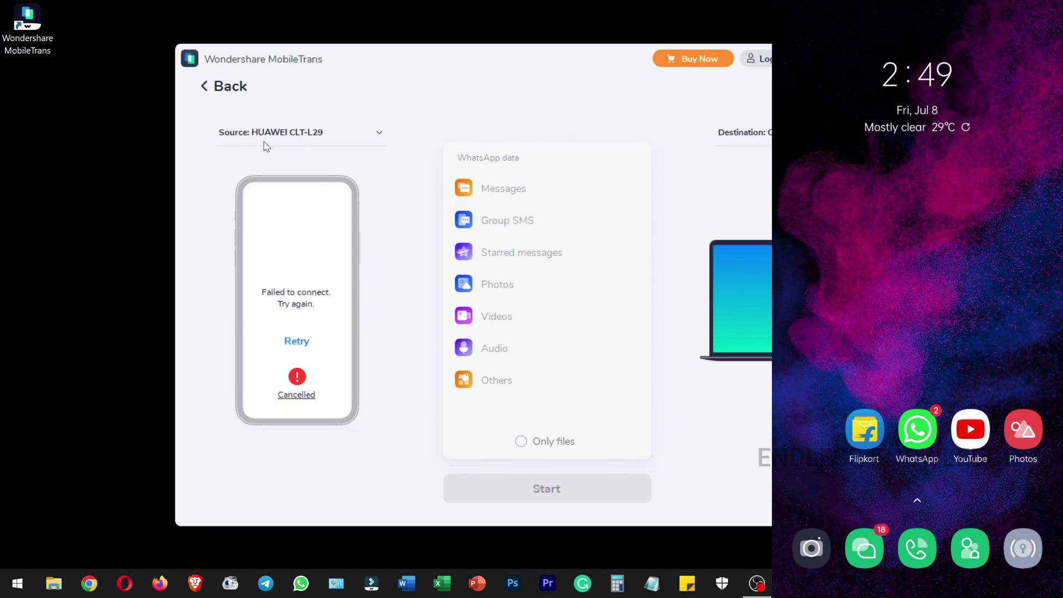
left_click(380, 133)
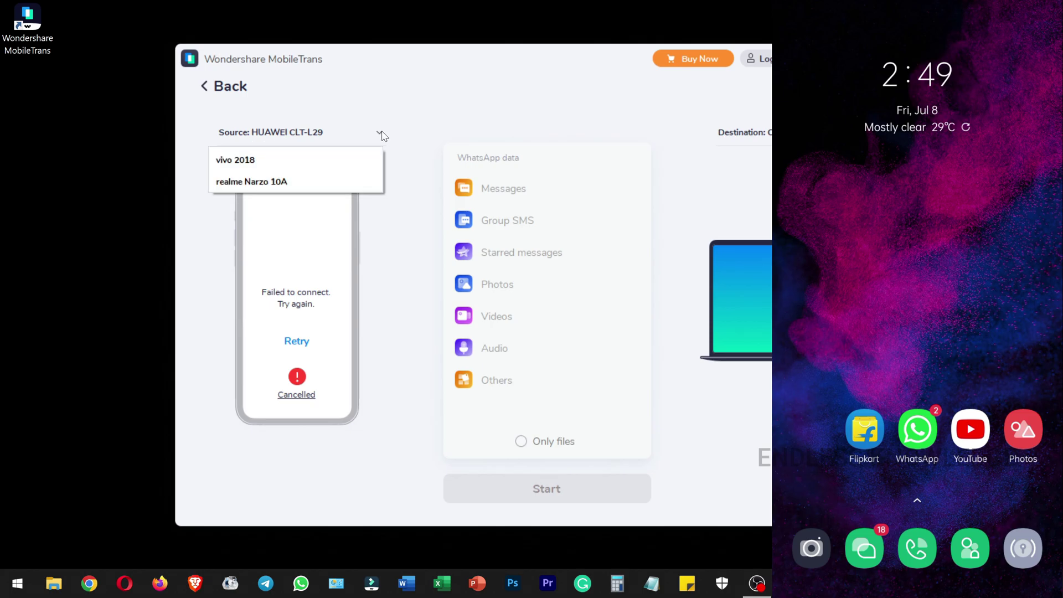
left_click(340, 184)
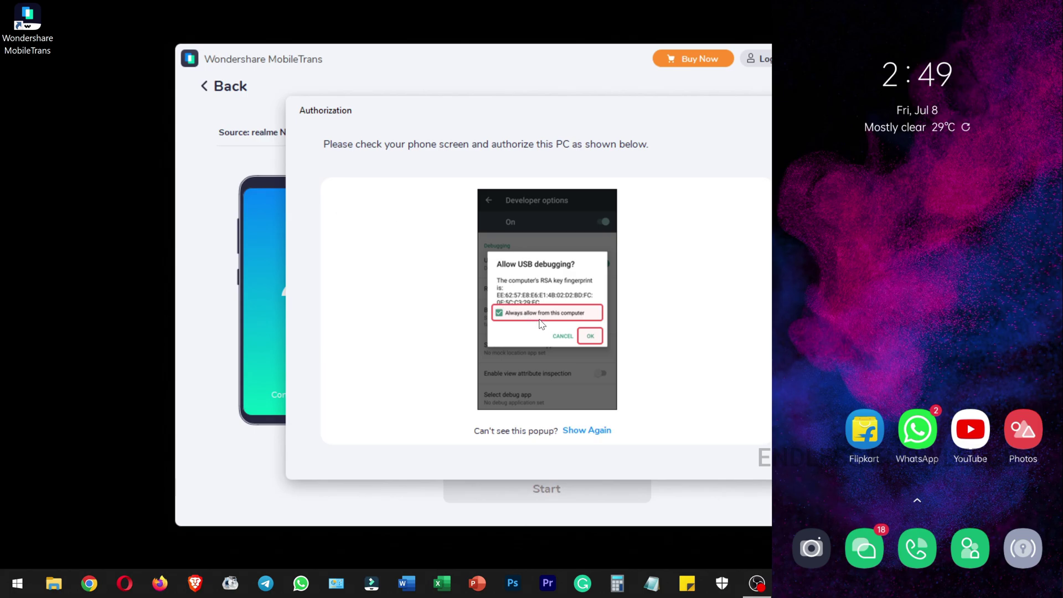
- Re-show the USB debugging prompt to authorize the PC, then toggle Only files on and off
left_click(588, 432)
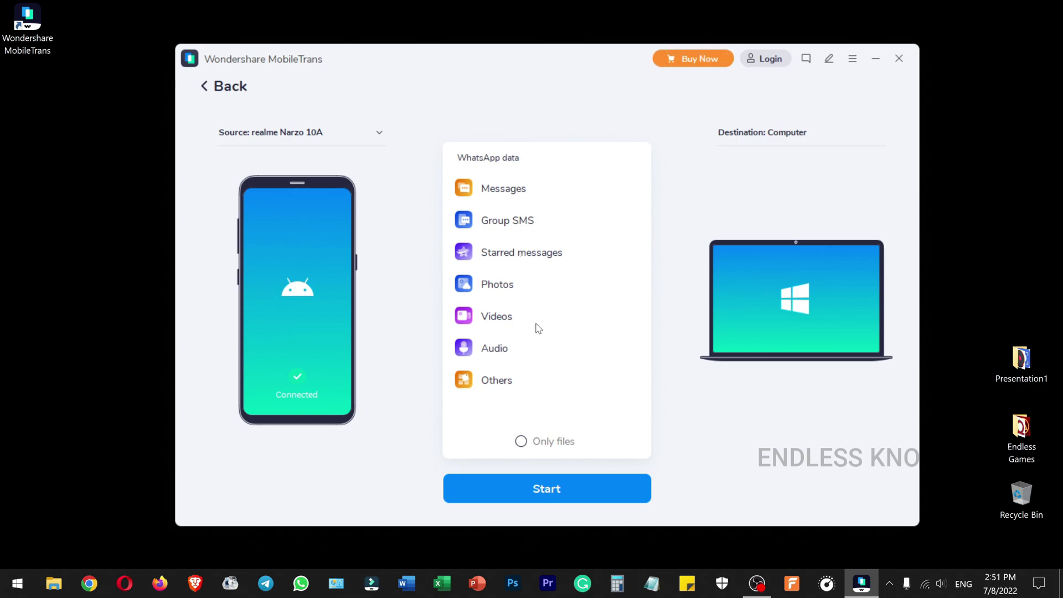
left_click(550, 446)
left_click(544, 444)
- Start the WhatsApp backup to the computer and make a fresh chat backup under Chats > Chat backup
left_click(568, 490)
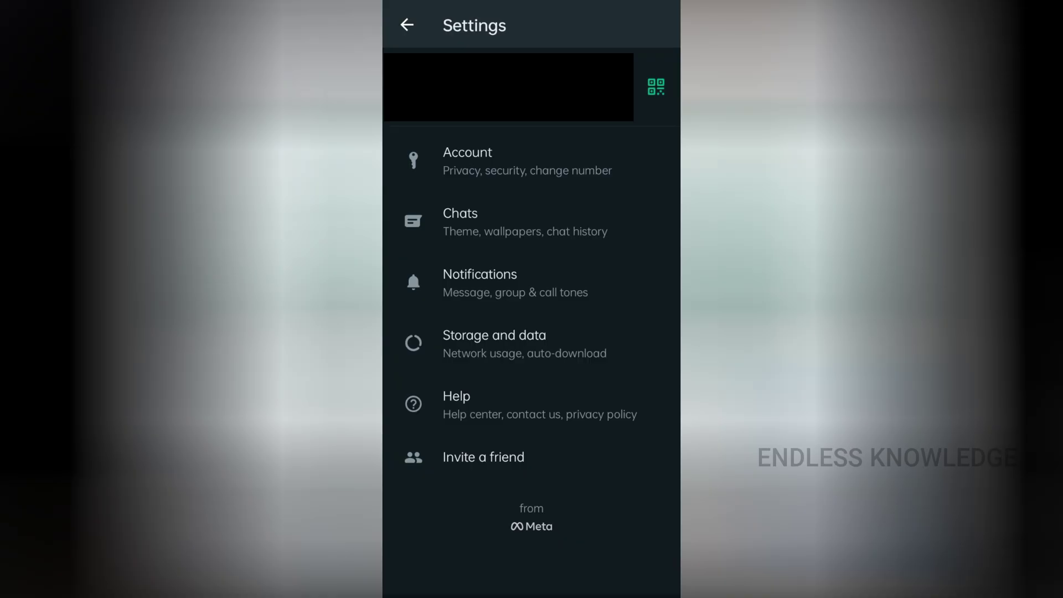
left_click(569, 232)
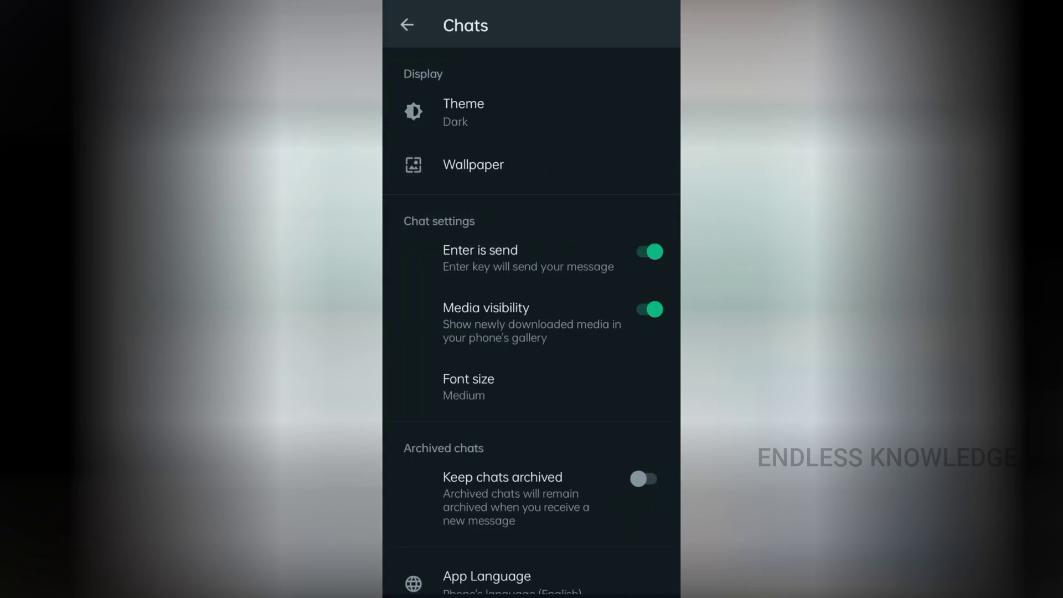
scroll(534, 449, "down", 2)
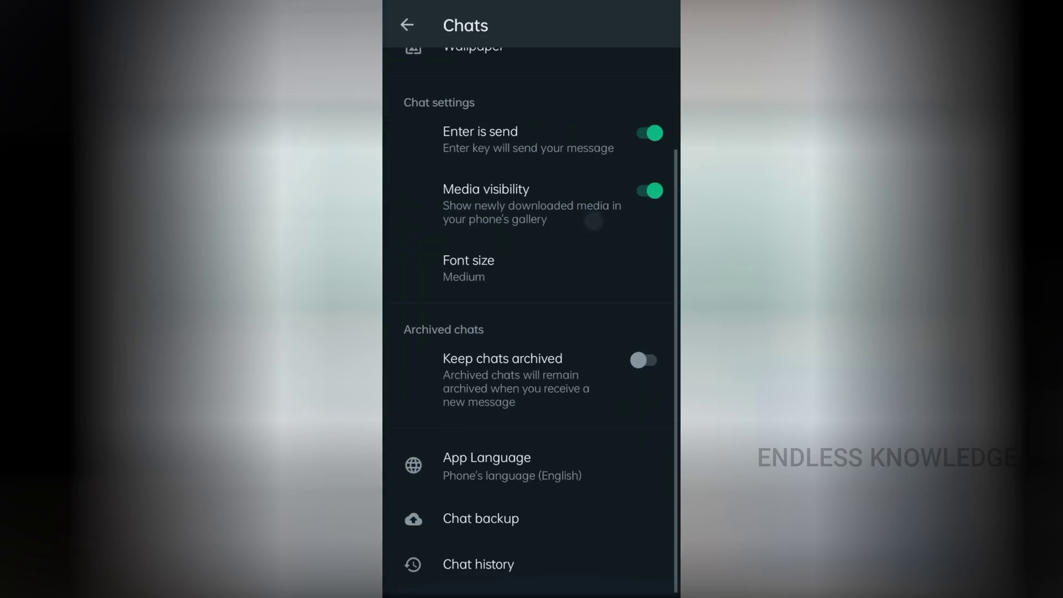
left_click(512, 517)
left_click(487, 249)
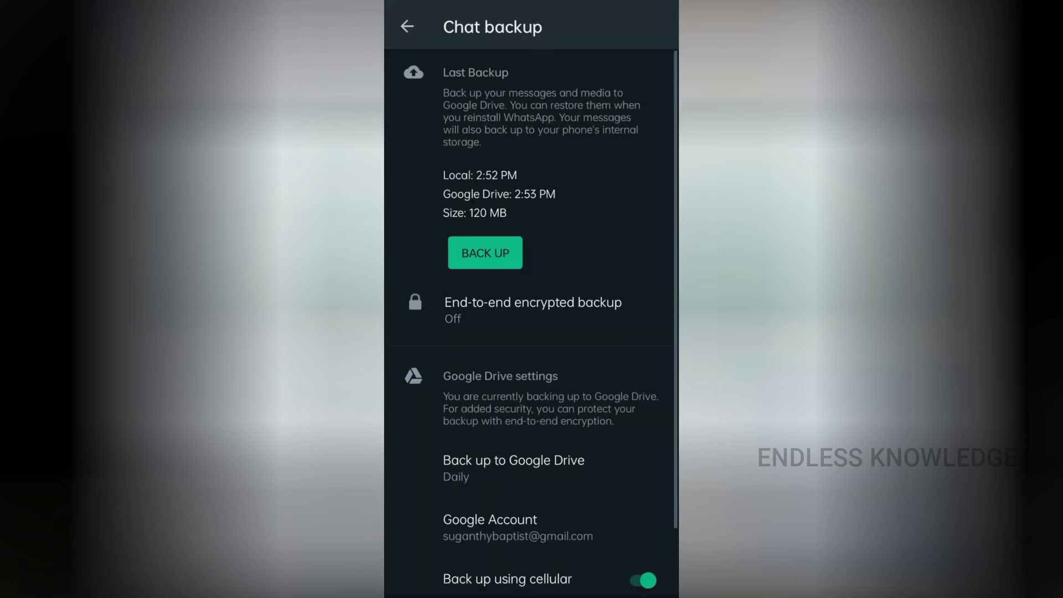
- Set Google Drive backup to Never, agree to the terms, and restore the found backup
left_click(513, 467)
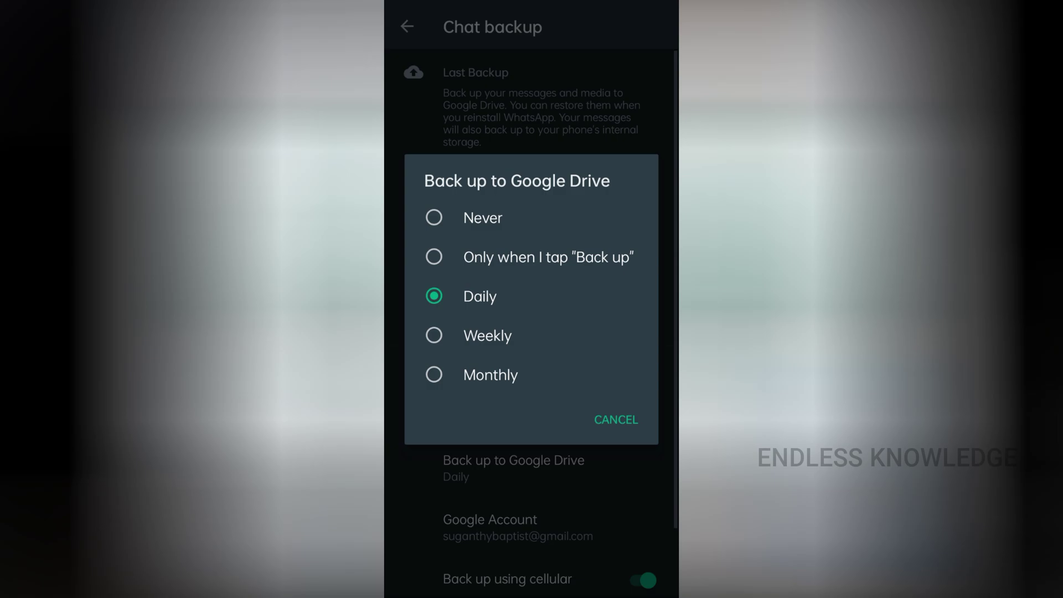
left_click(531, 219)
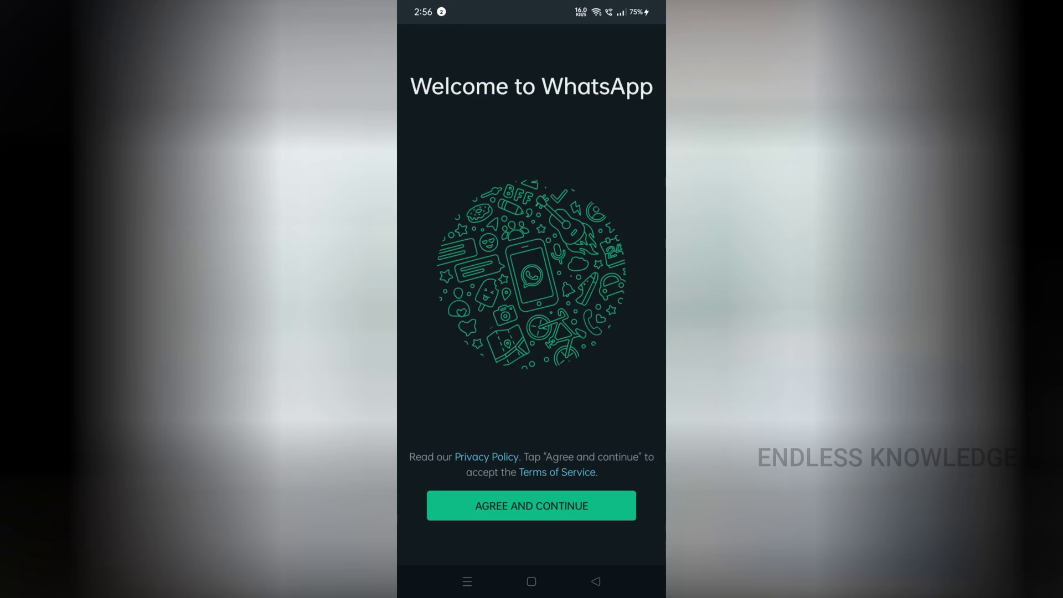
left_click(571, 506)
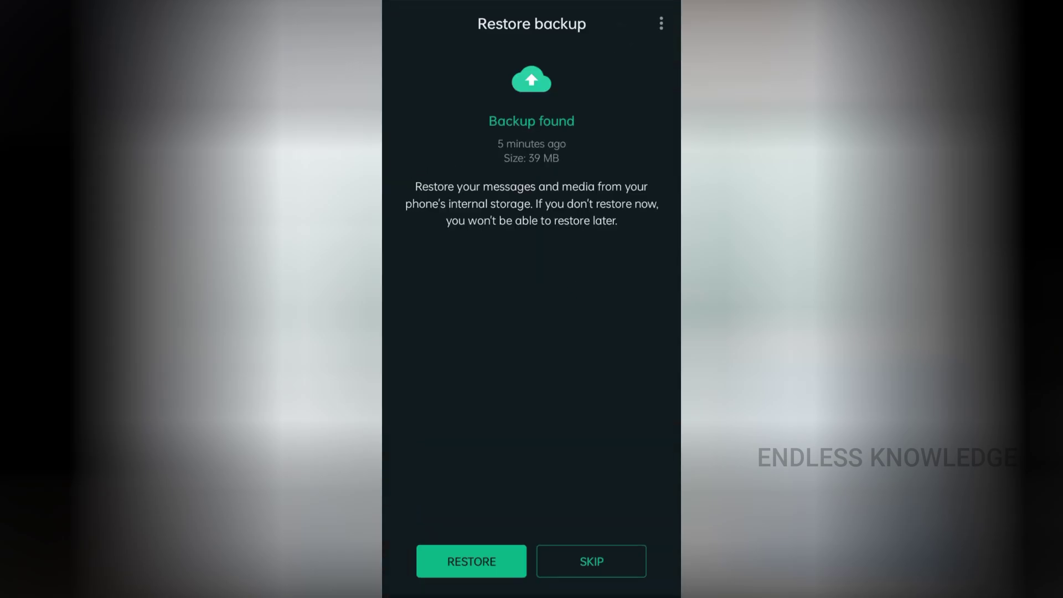
left_click(483, 565)
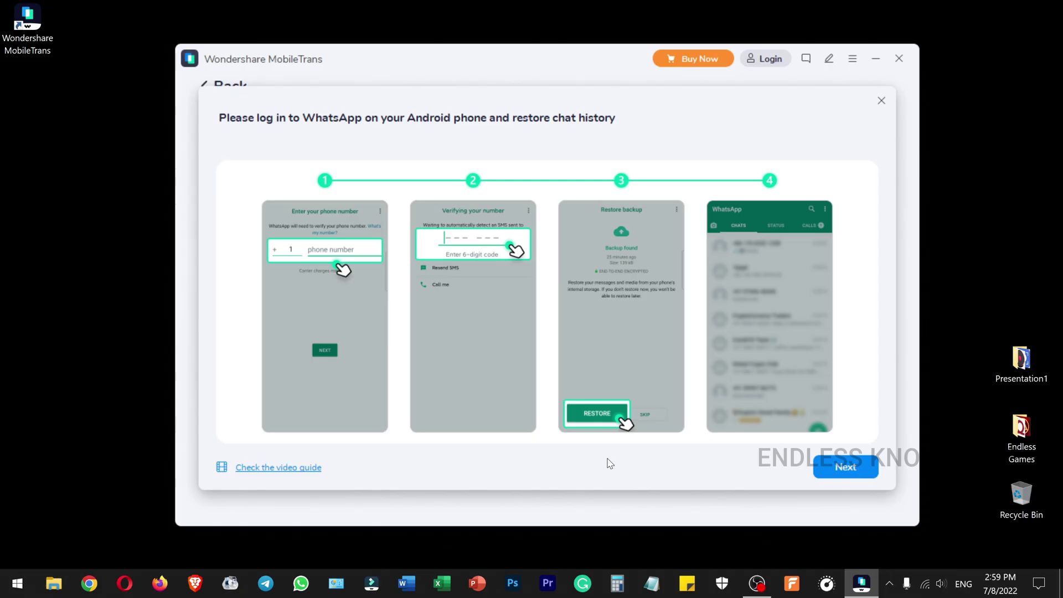
- Let the realme Narzo 10A WhatsApp backup finish, then view the saved 1.34 GB backup record
left_click(843, 467)
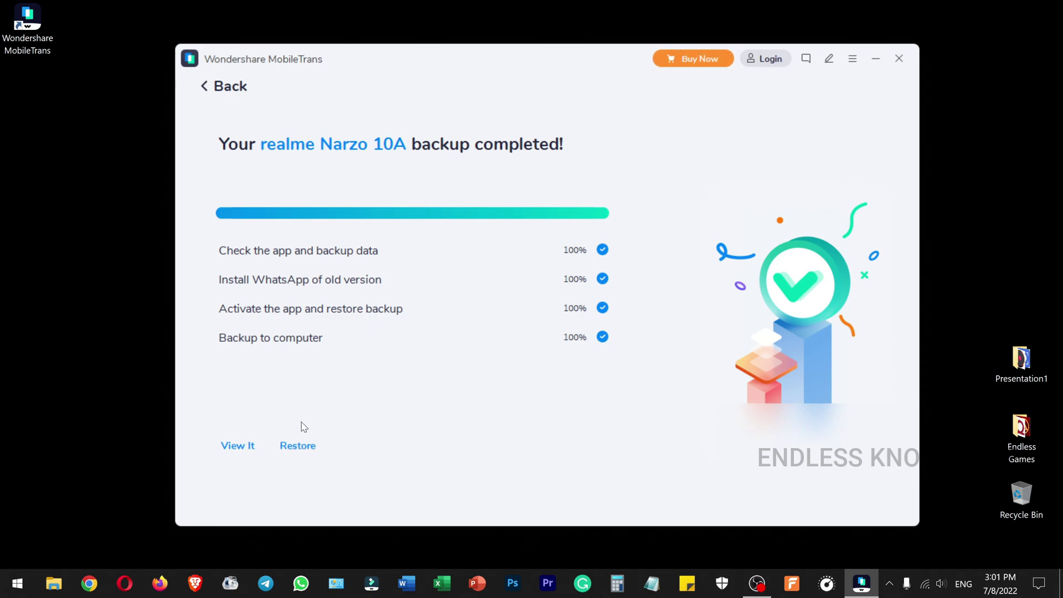
left_click(247, 447)
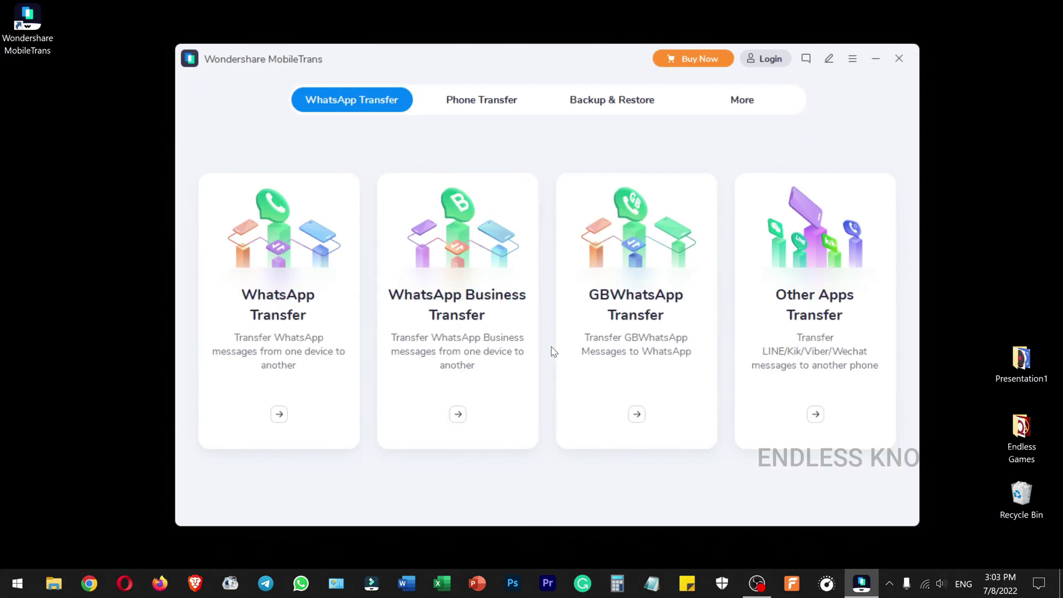
- Set up an App Backup Restore of the 1.34 GB WhatsApp backup to realme Narzo 10A
left_click(639, 106)
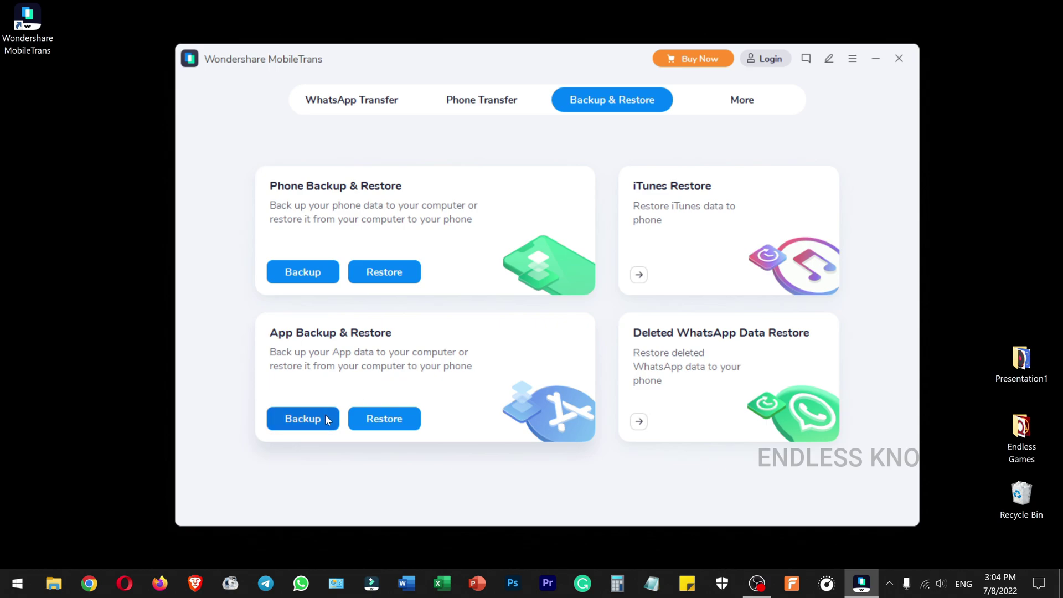
left_click(387, 420)
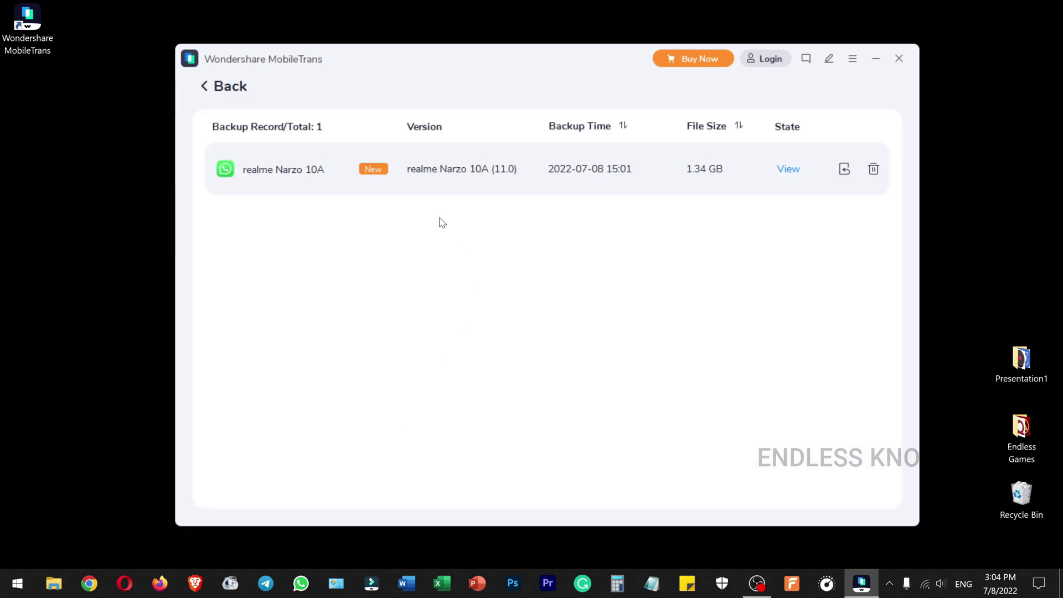
left_click(844, 169)
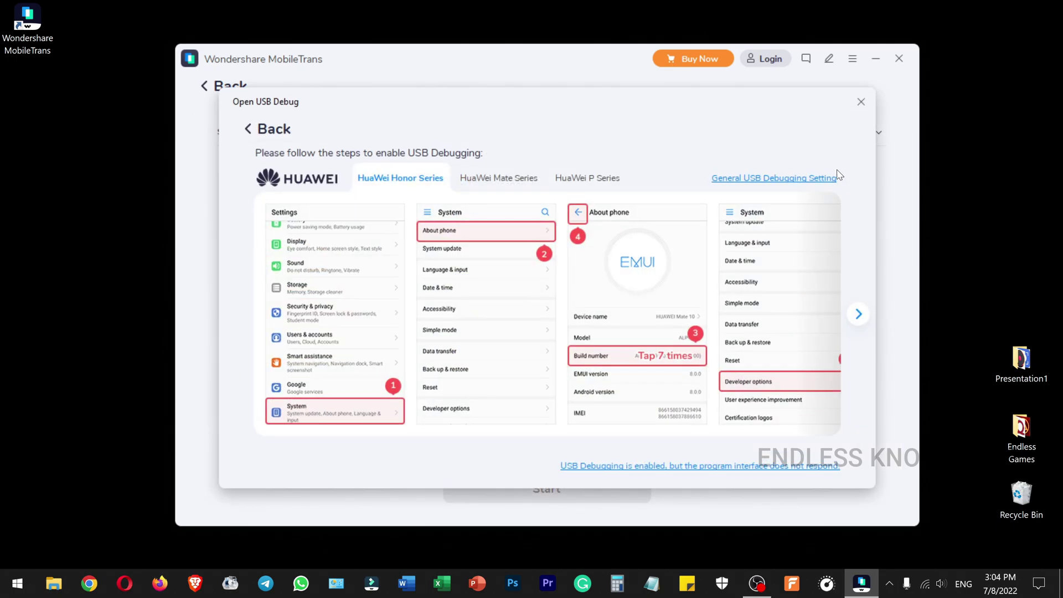
left_click(861, 101)
left_click(829, 139)
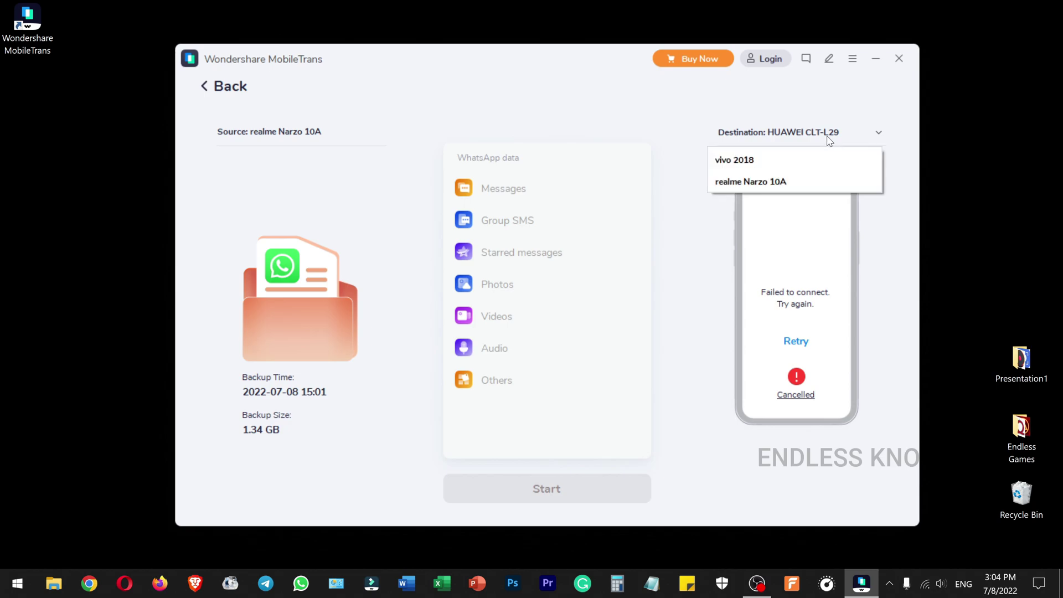
left_click(791, 187)
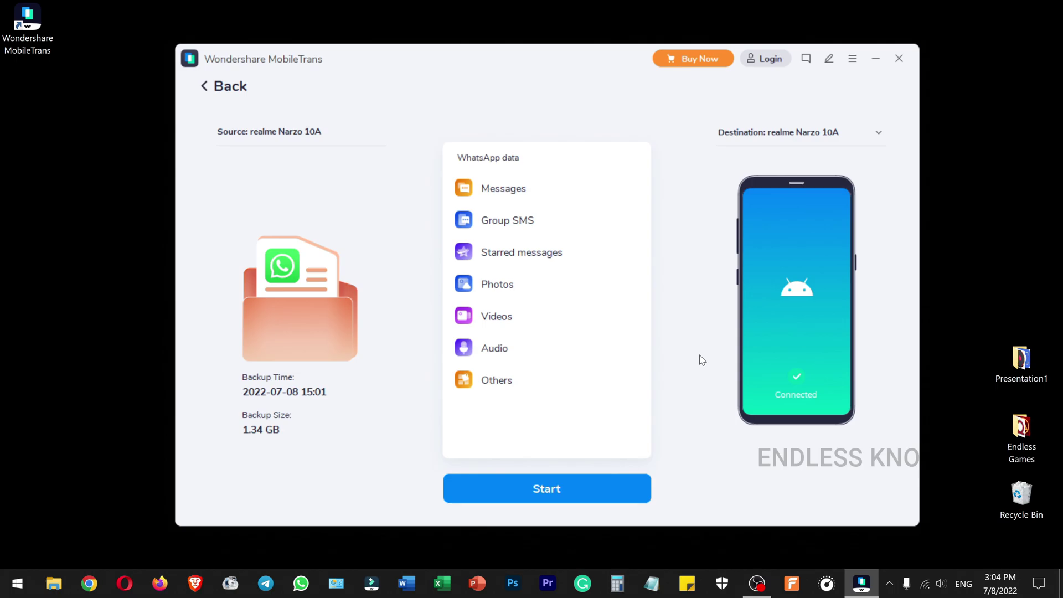
- Leave the restore and open the phone-to-phone WhatsApp Transfer instead
left_click(220, 87)
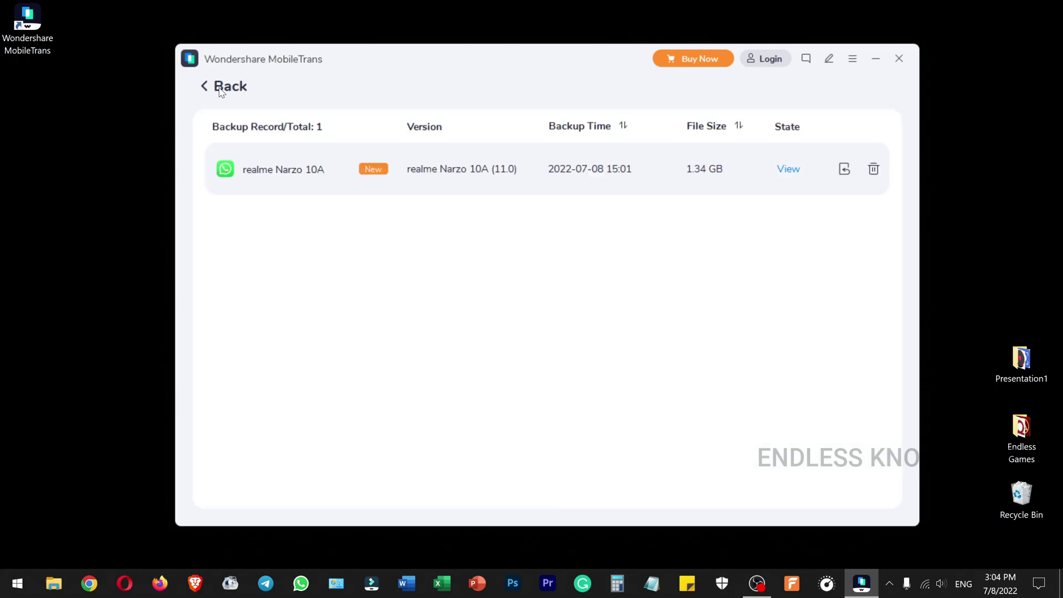
left_click(222, 90)
left_click(344, 100)
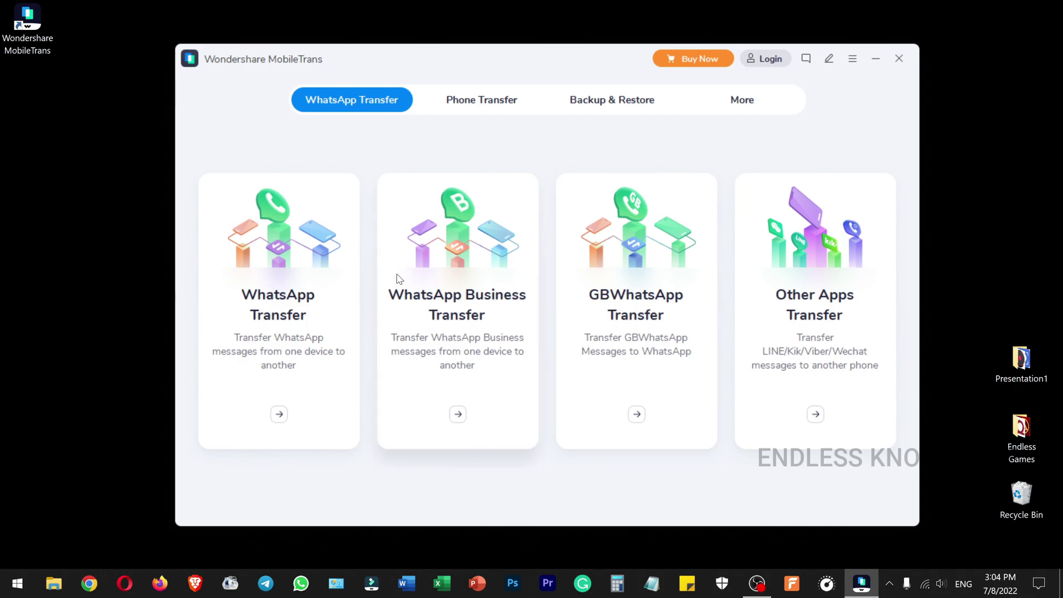
left_click(279, 414)
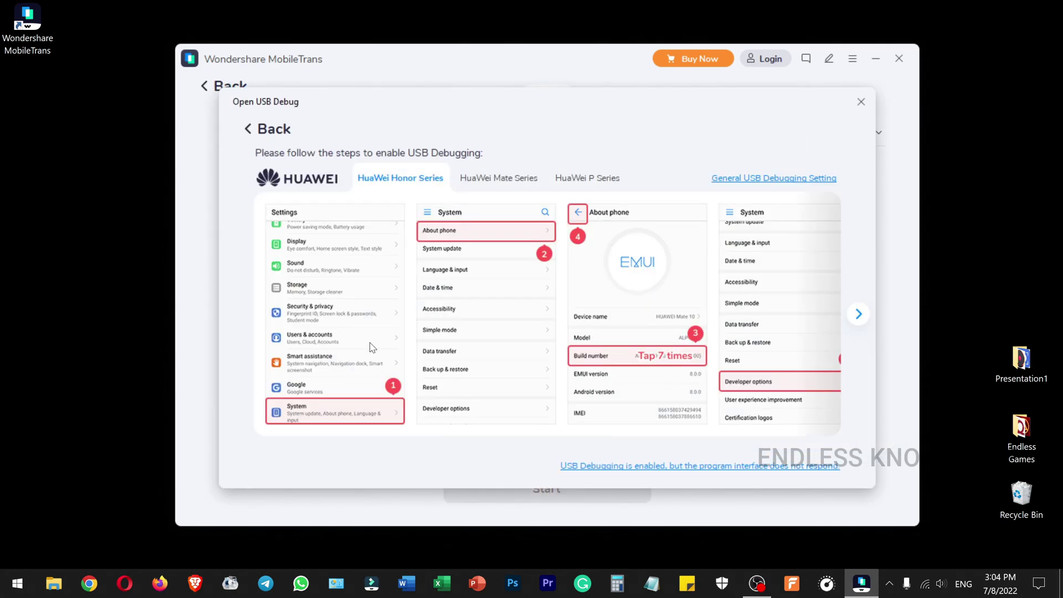
left_click(860, 104)
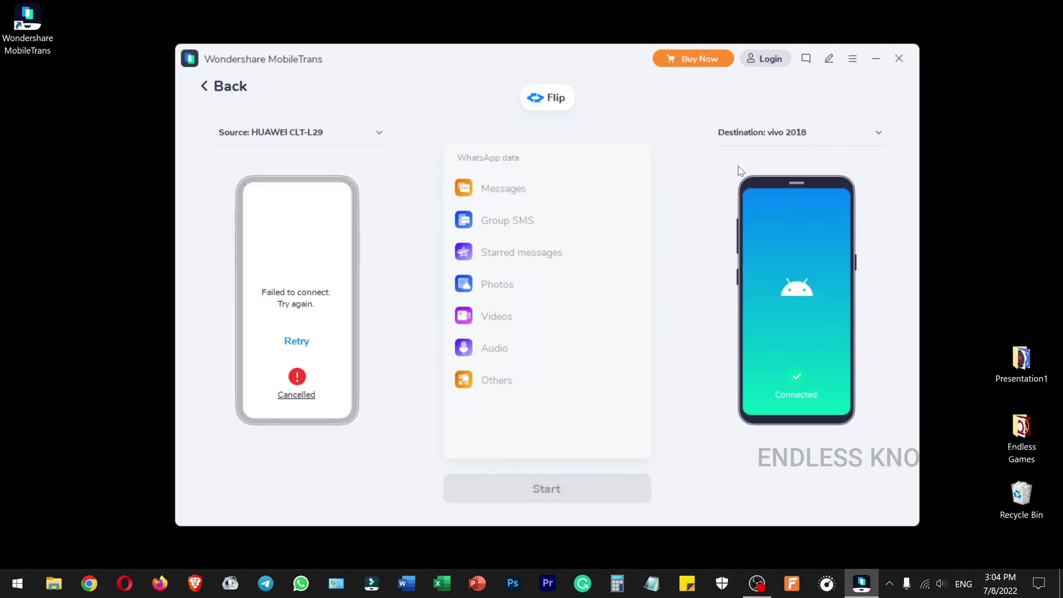
- Transfer WhatsApp from source vivo 2018 to destination realme Narzo 10A and start it
left_click(365, 134)
left_click(294, 169)
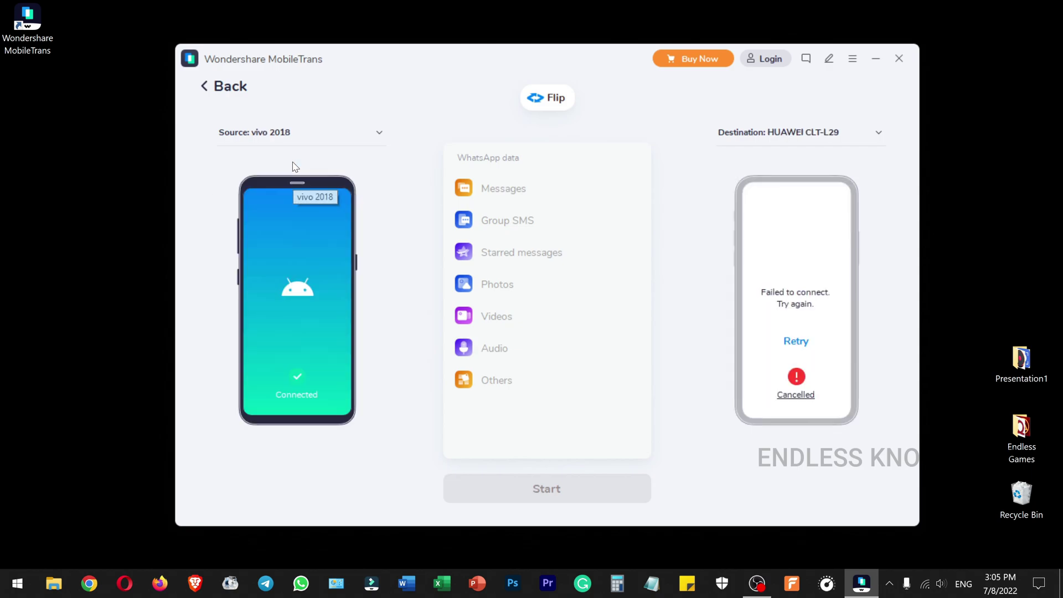
left_click(815, 131)
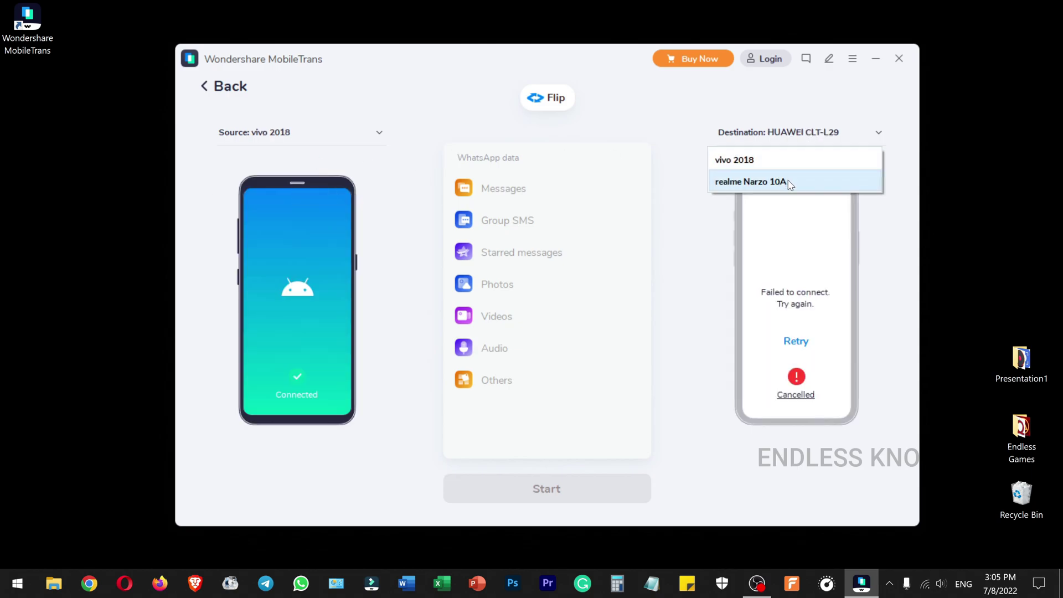
left_click(802, 178)
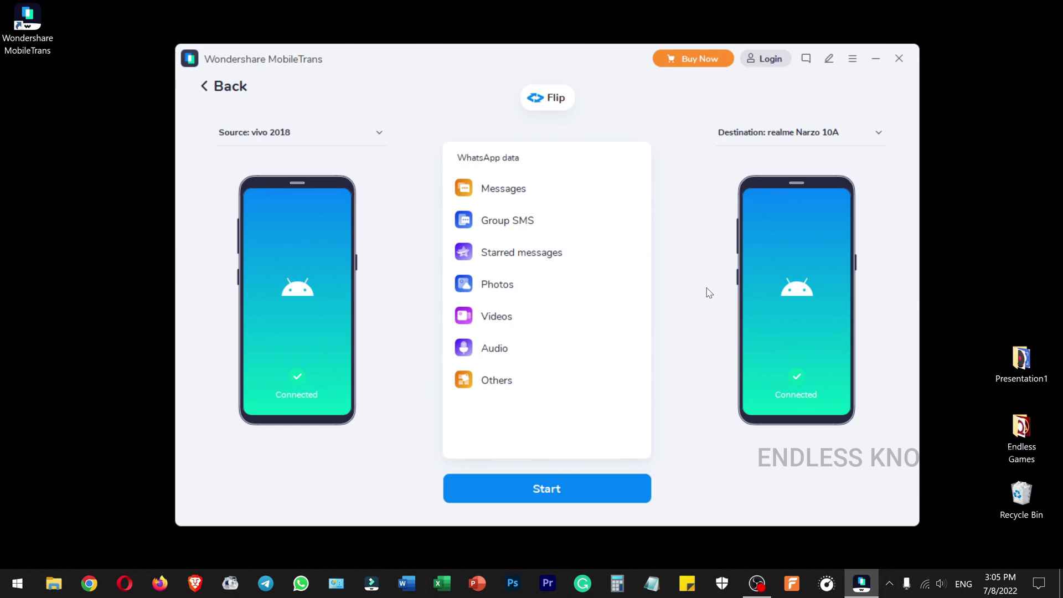
left_click(551, 103)
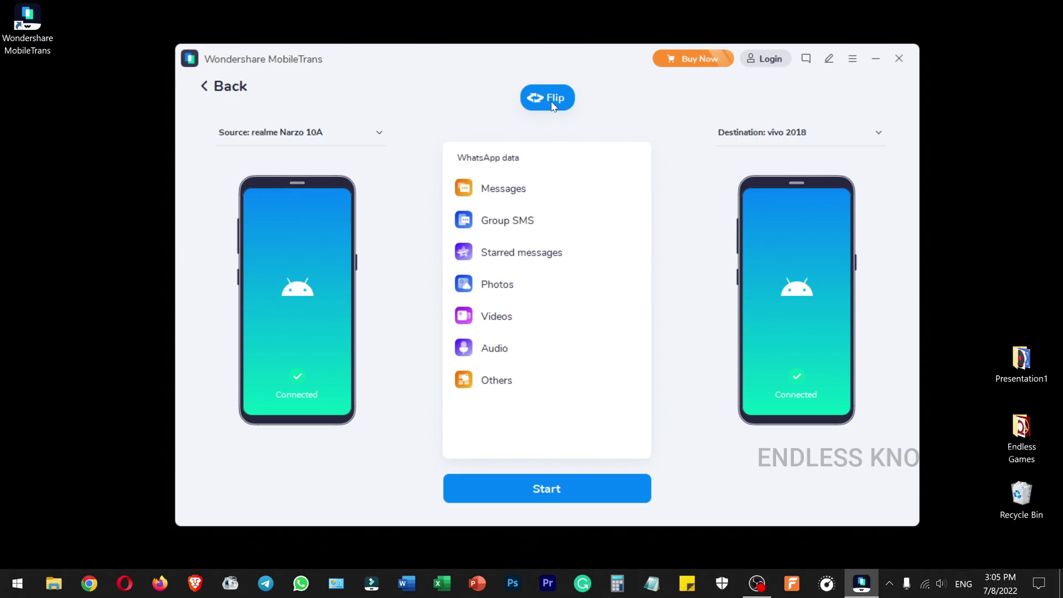
left_click(551, 103)
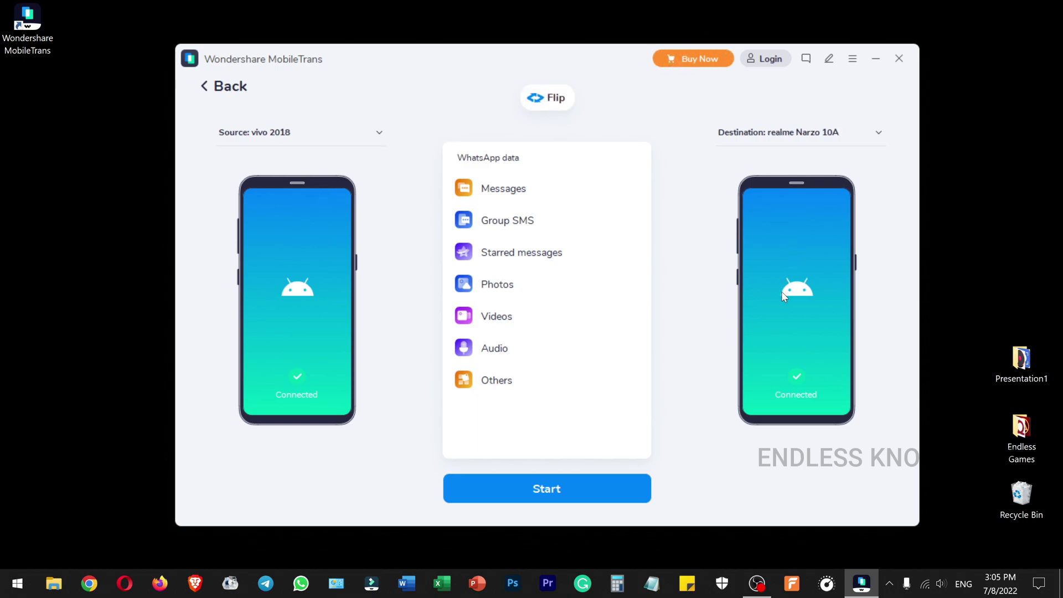
left_click(607, 479)
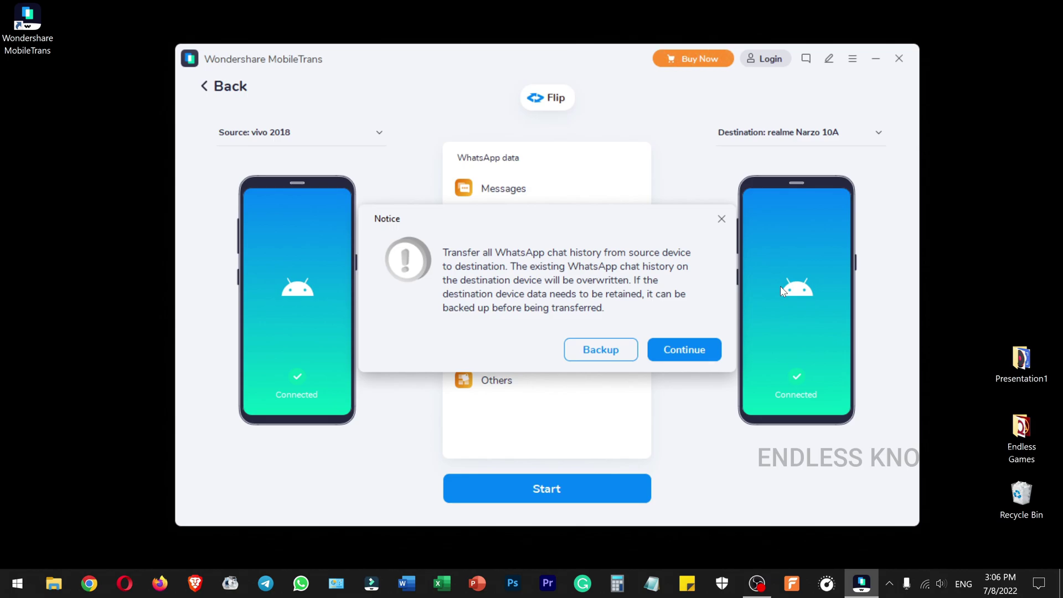
- Accept overwriting realme Narzo 10A's chat history and confirm the vivo 2018 WhatsApp backup is done
left_click(703, 348)
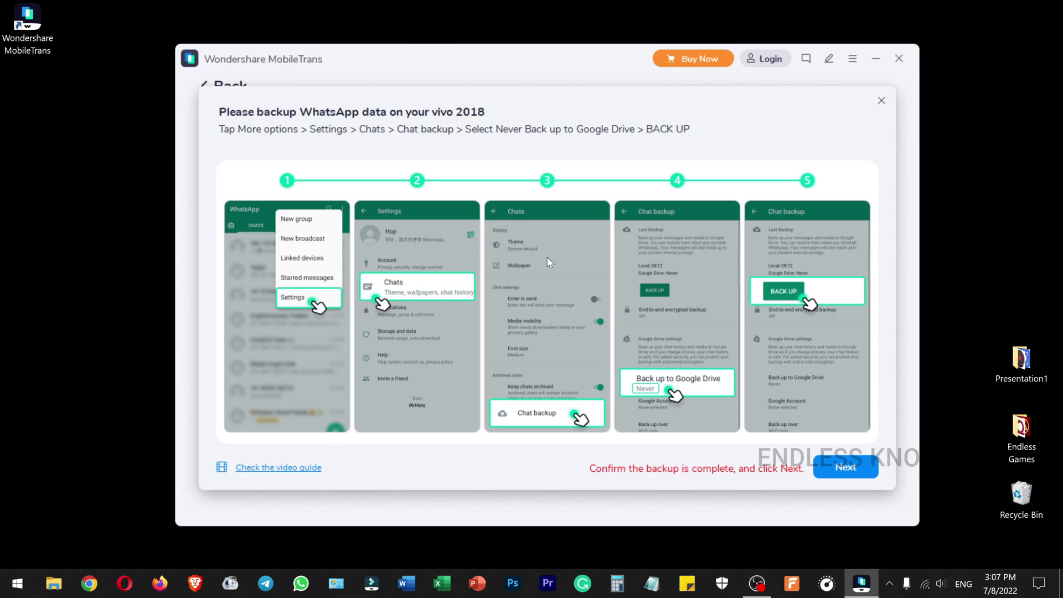
left_click(841, 467)
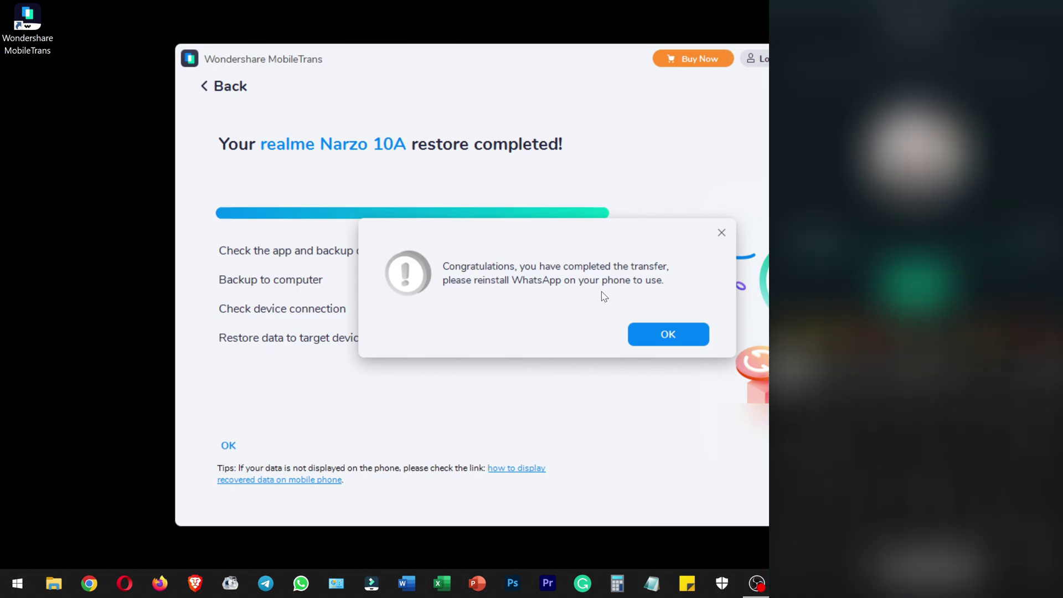
- Dismiss the completion message and open the 'how to display recovered data on mobile phone' article
key("Return")
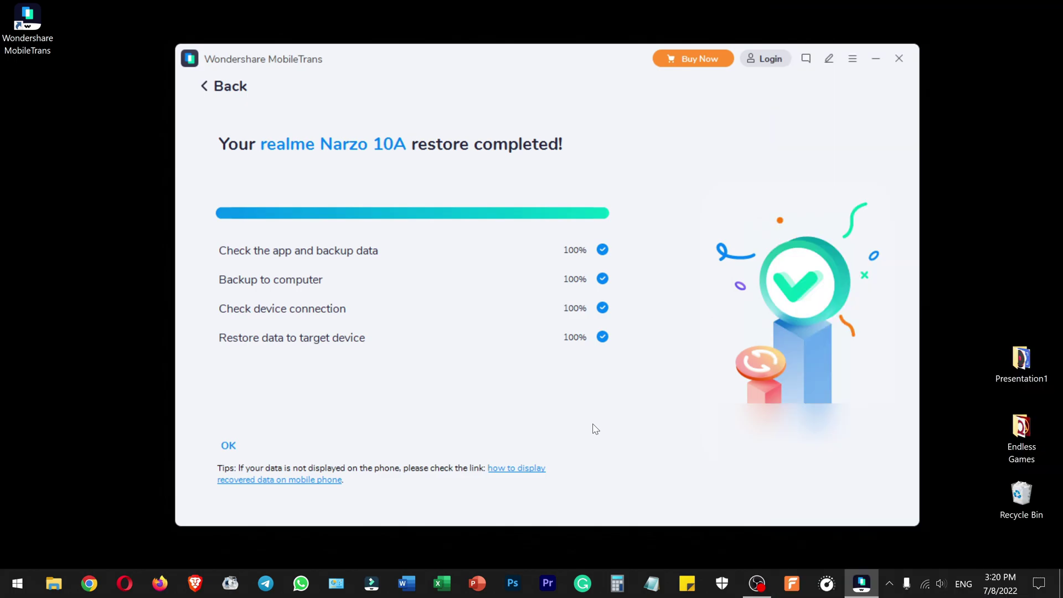
left_click(534, 467)
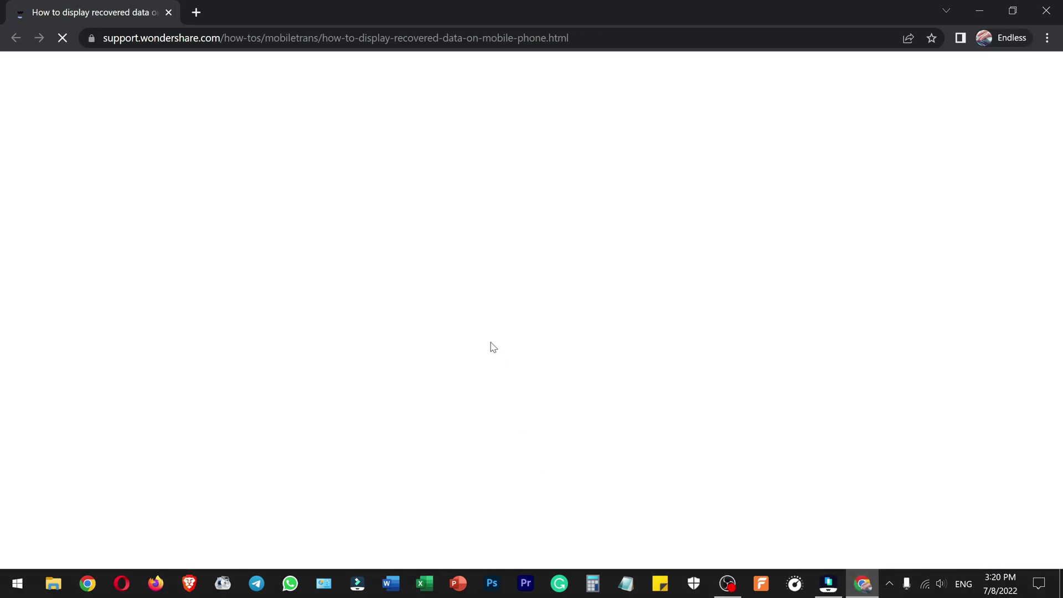